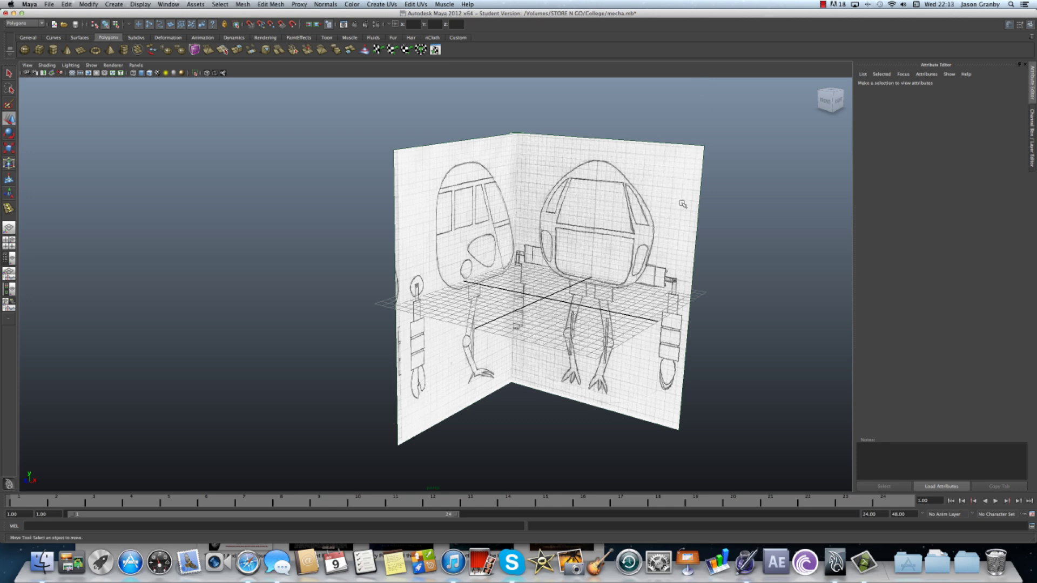
# Turn off Cameras in the perspective view's Show menu to hide the front and side sketch image planes.
pyautogui.moveTo(683, 203)
pyautogui.keyDown('alt'); pyautogui.mouseDown()
pyautogui.moveTo(677, 193)
pyautogui.moveTo(615, 202)
pyautogui.moveTo(683, 194)
pyautogui.moveTo(670, 203)
pyautogui.mouseUp(); pyautogui.keyUp('alt')
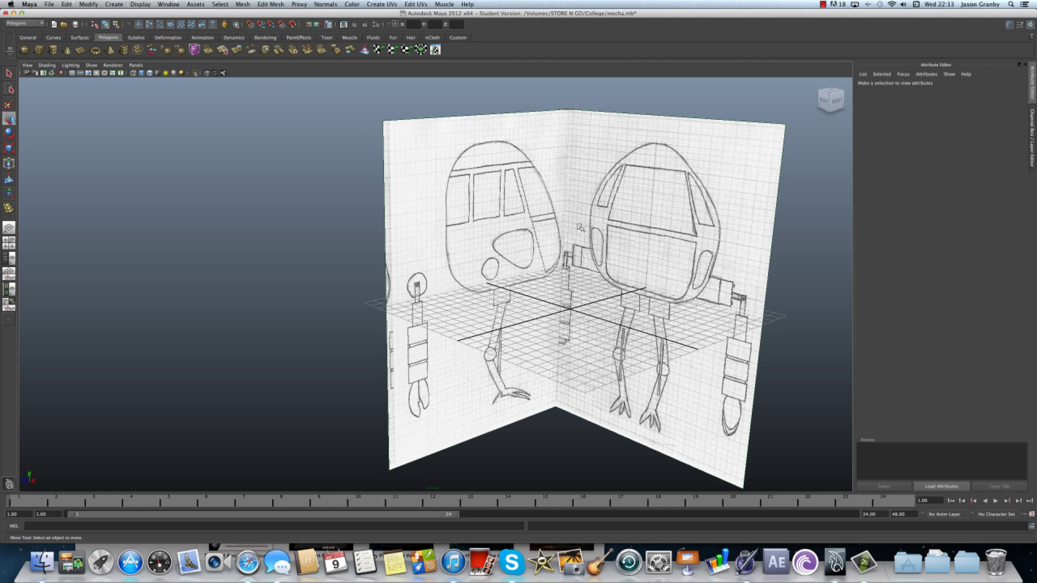
pyautogui.click(92, 65)
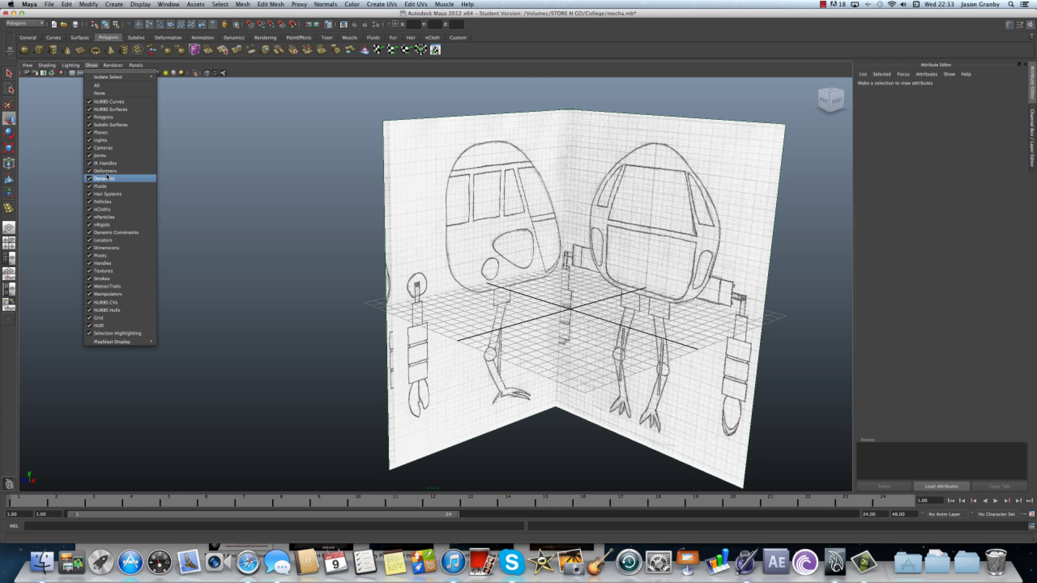
pyautogui.click(91, 149)
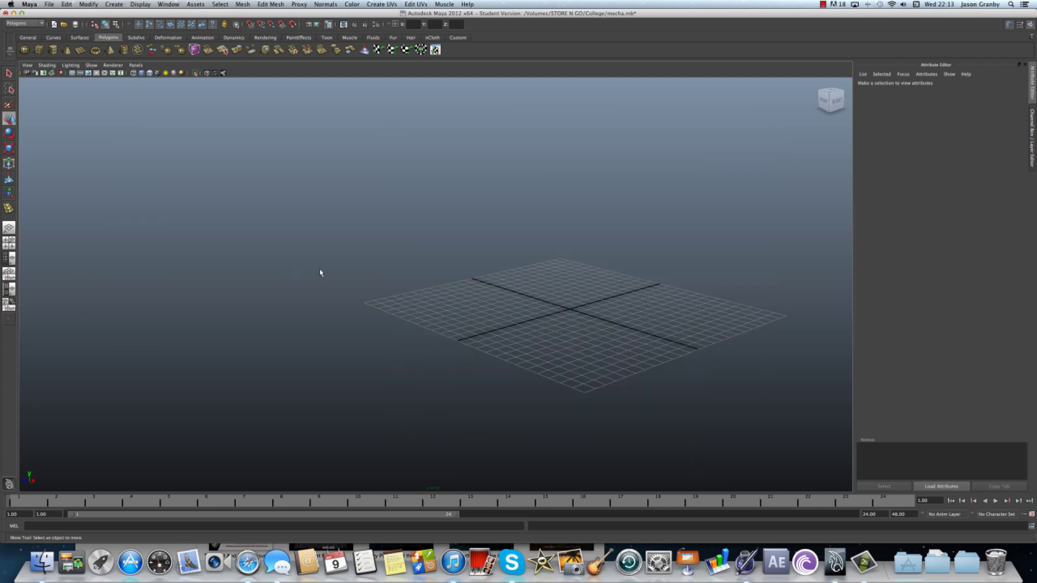
# In the maximised front view, place a polygon cube at the cockpit centre and scale it over the body sketch.
pyautogui.keyDown('alt'); pyautogui.moveTo(409, 274); pyautogui.dragTo(349, 219); pyautogui.keyUp('alt')
pyautogui.press('space')
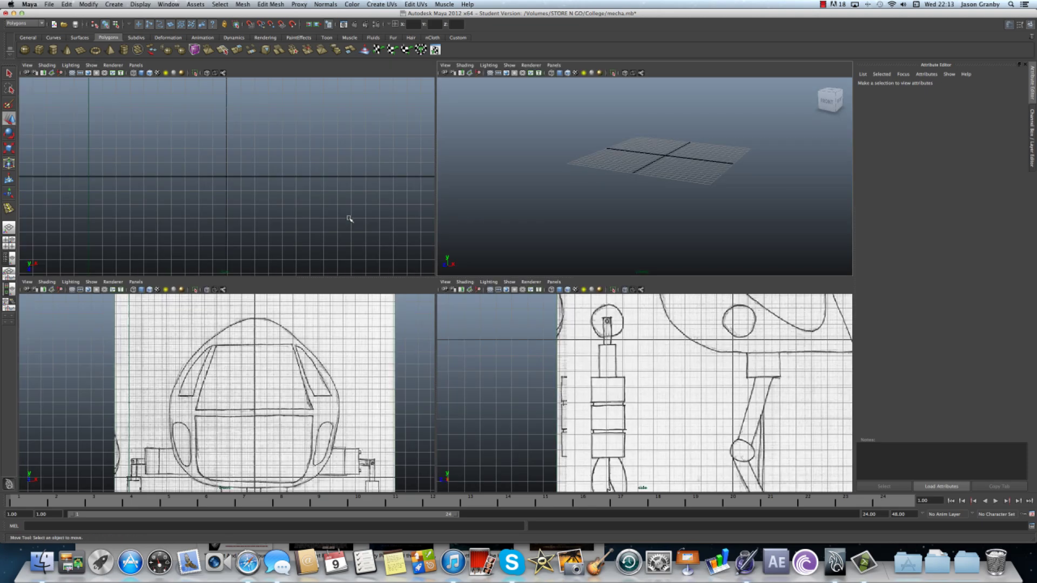
pyautogui.press('space')
pyautogui.scroll(-3, 341, 316)
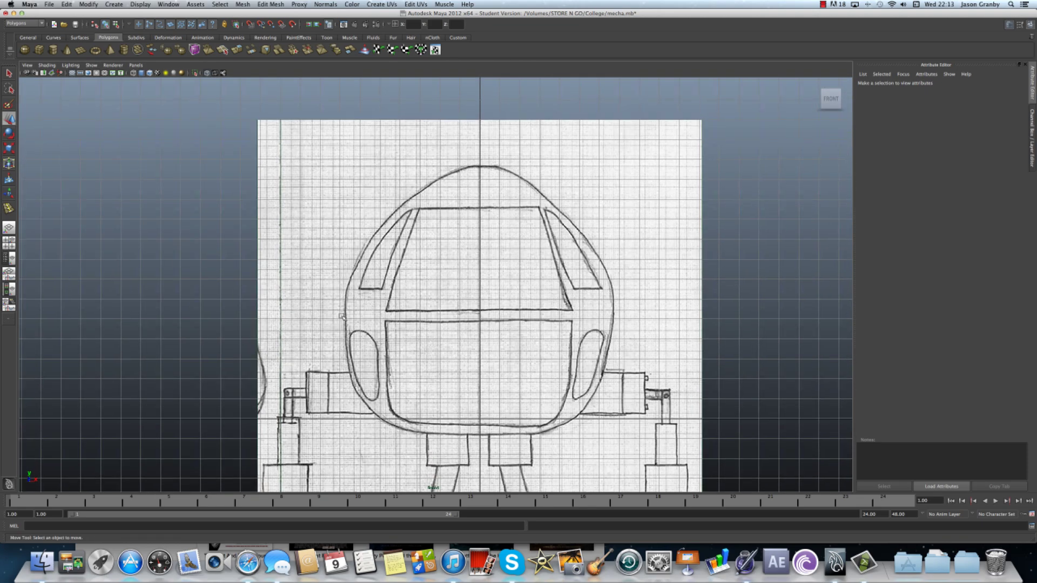
pyautogui.scroll(-2, 342, 316)
pyautogui.keyDown('alt'); pyautogui.moveTo(341, 316); pyautogui.dragTo(285, 260, button='middle'); pyautogui.keyUp('alt')
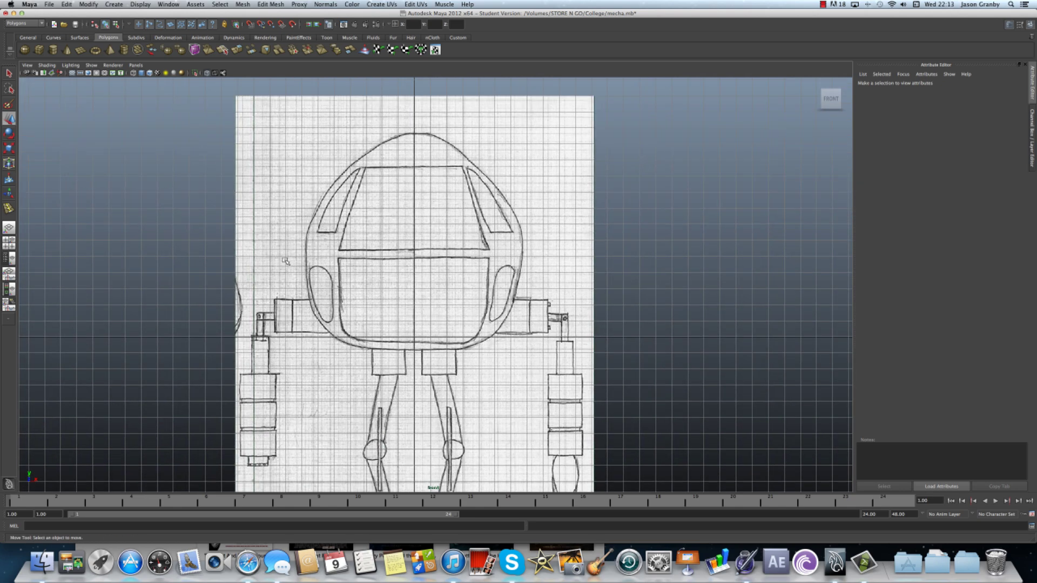
pyautogui.click(40, 50)
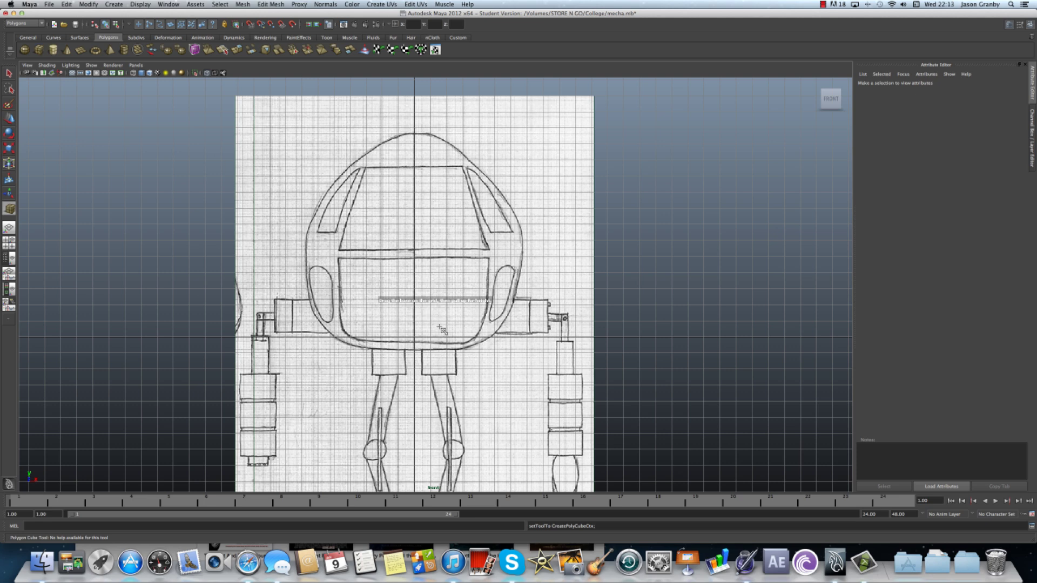
pyautogui.click(414, 254)
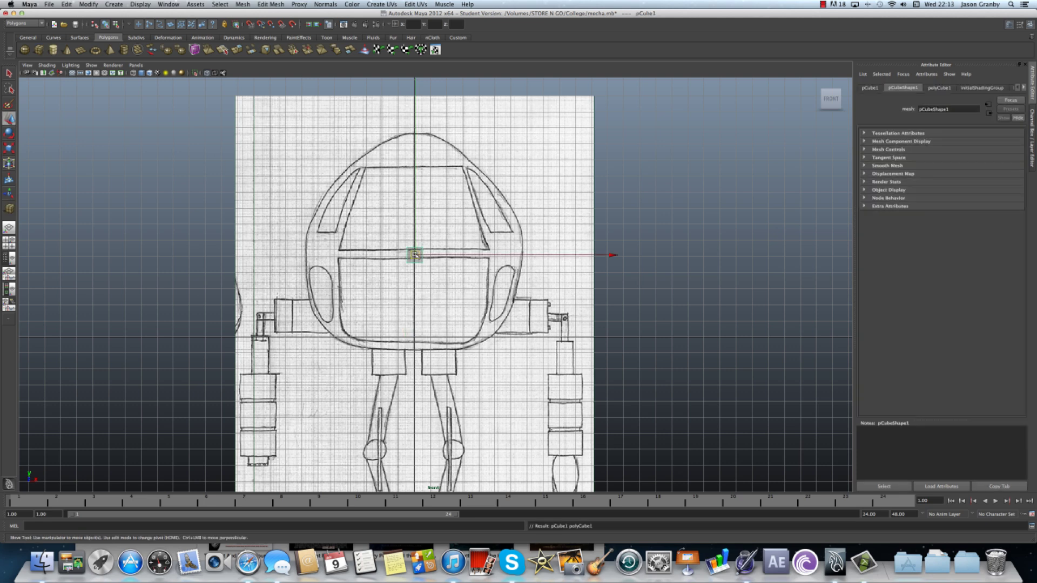
pyautogui.press('r')
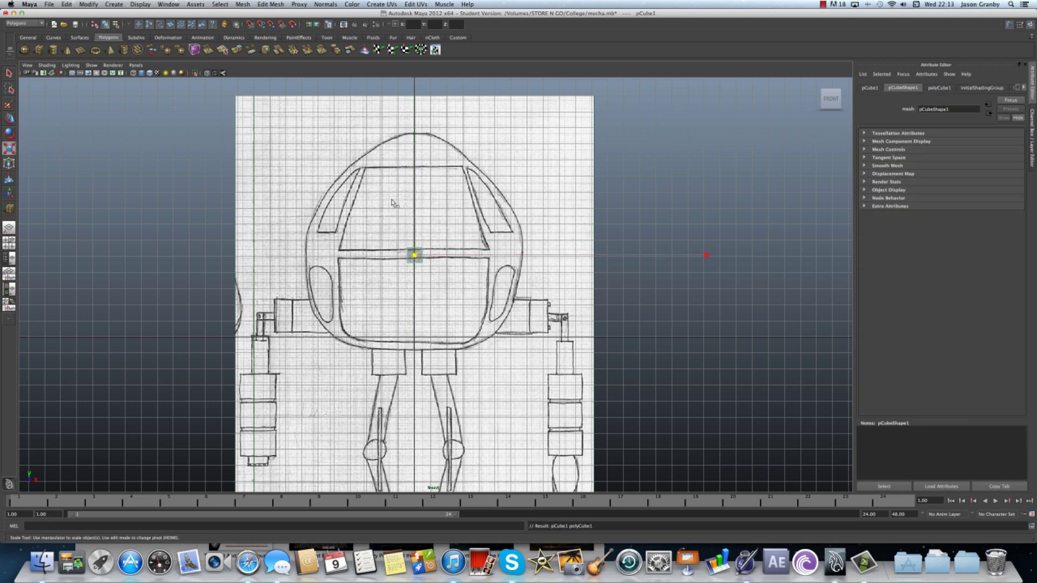
pyautogui.moveTo(416, 259); pyautogui.dragTo(572, 143)
# Insert an edge loop down pCube1's vertical centre line, keeping the Polygons menu set active.
pyautogui.click(269, 4)
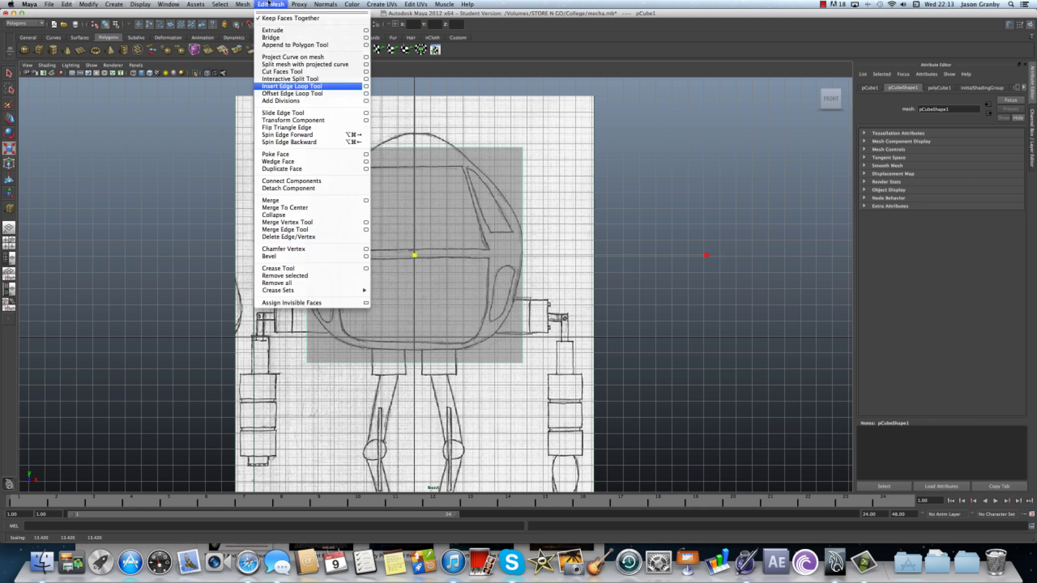
pyautogui.click(280, 87)
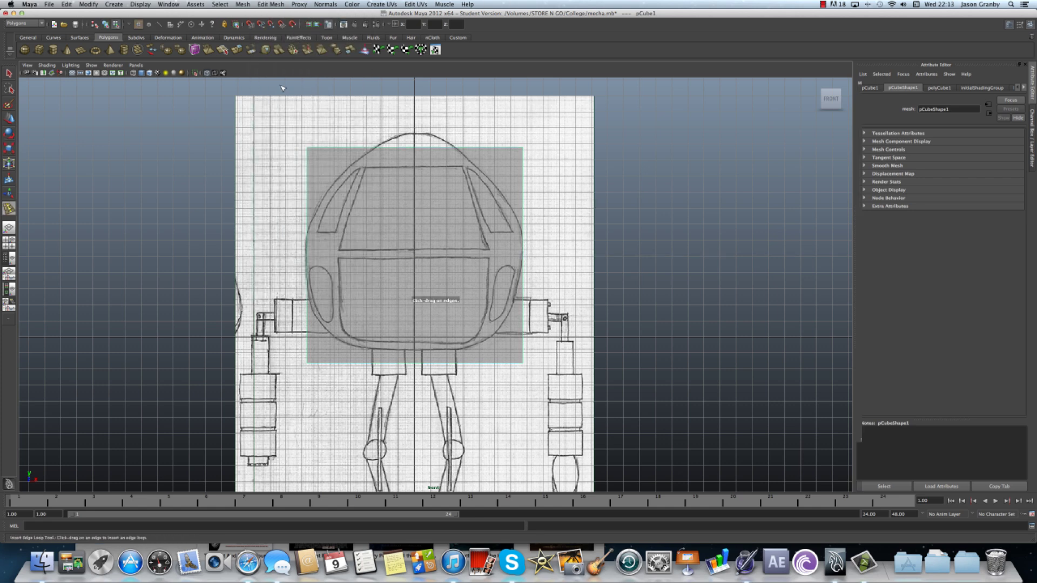
pyautogui.moveTo(416, 149); pyautogui.dragTo(415, 150)
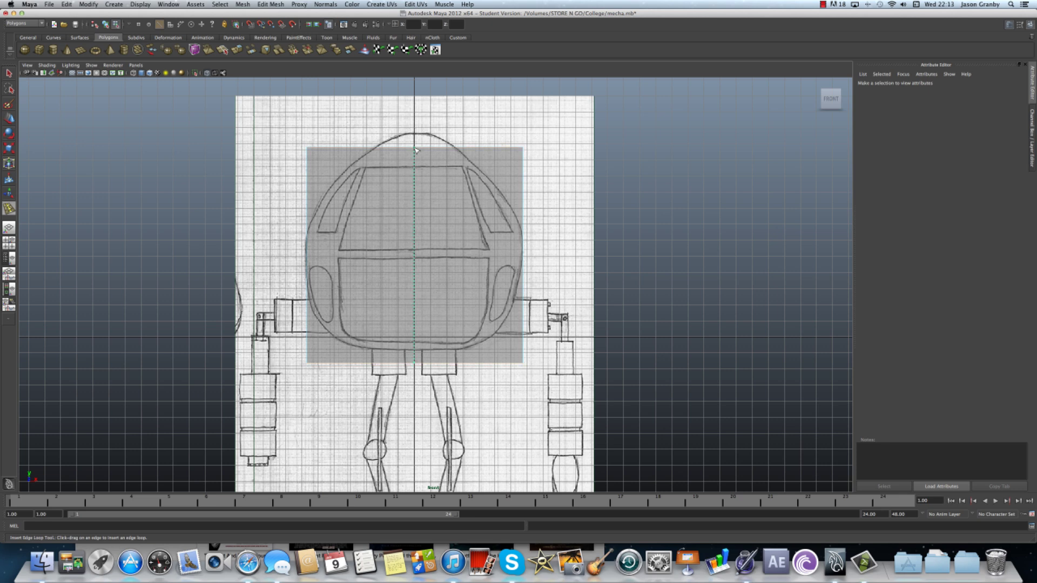
pyautogui.moveTo(416, 150); pyautogui.dragTo(415, 151)
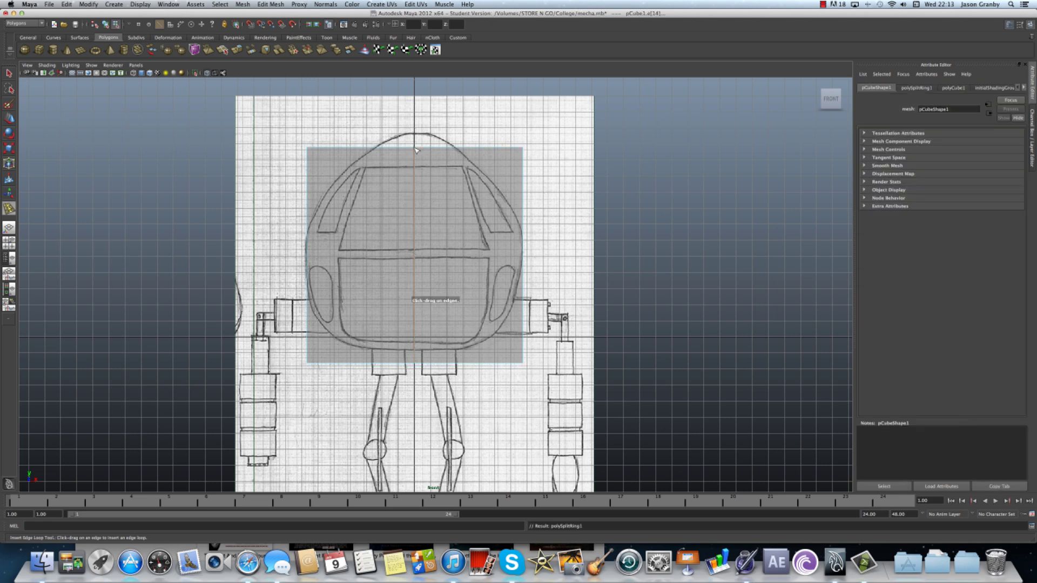
pyautogui.press('q')
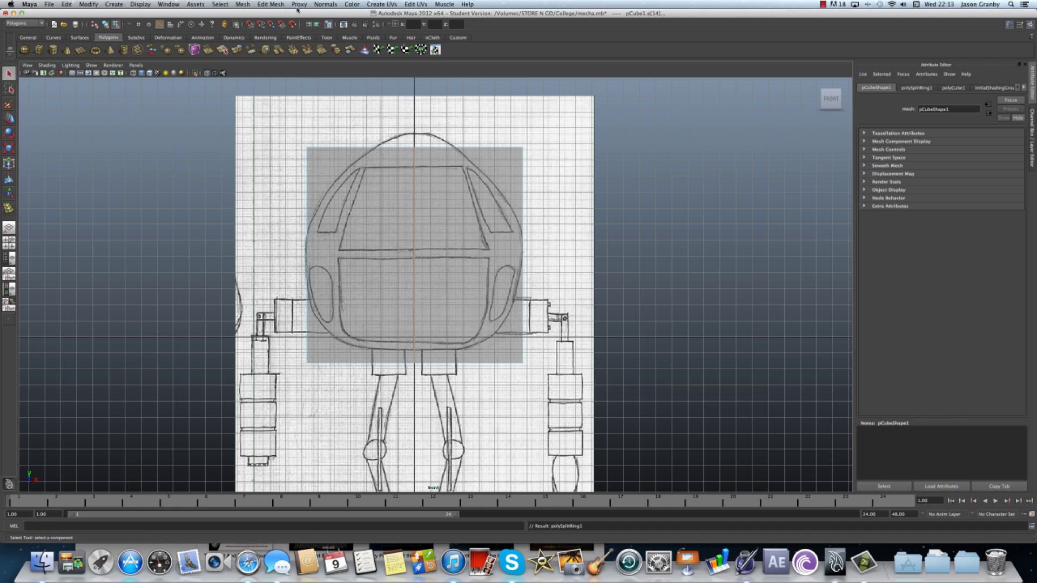
pyautogui.click(27, 24)
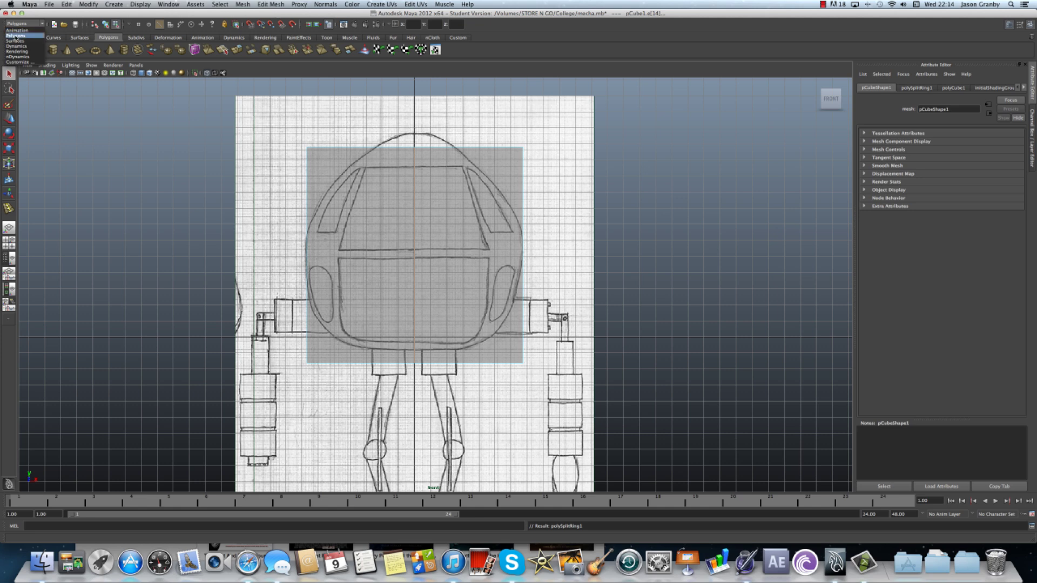
pyautogui.click(16, 36)
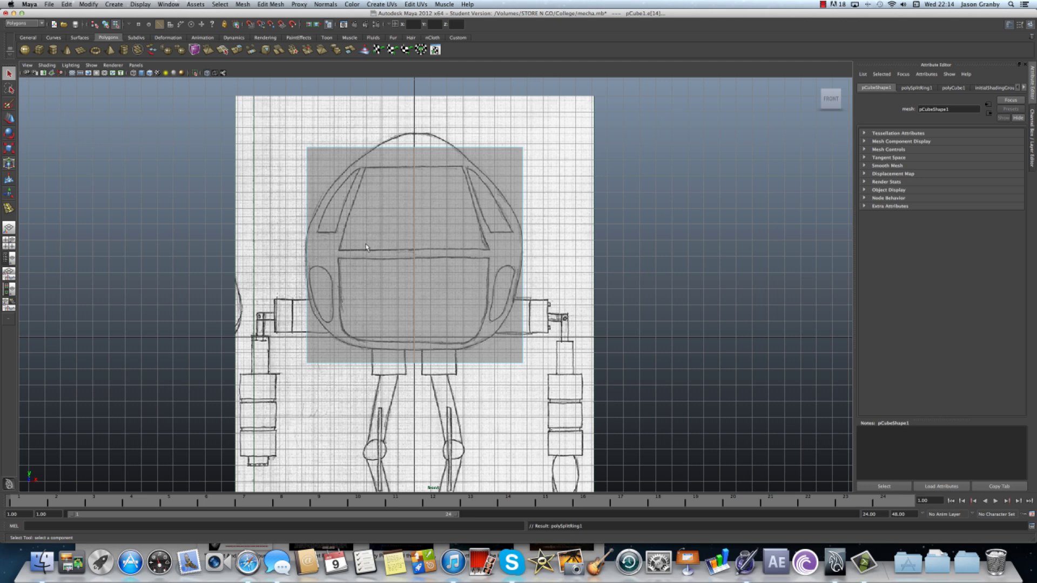
# In face mode, delete the cube's left-half face, then orbit the perspective view to check the half box.
pyautogui.rightClick(412, 225)
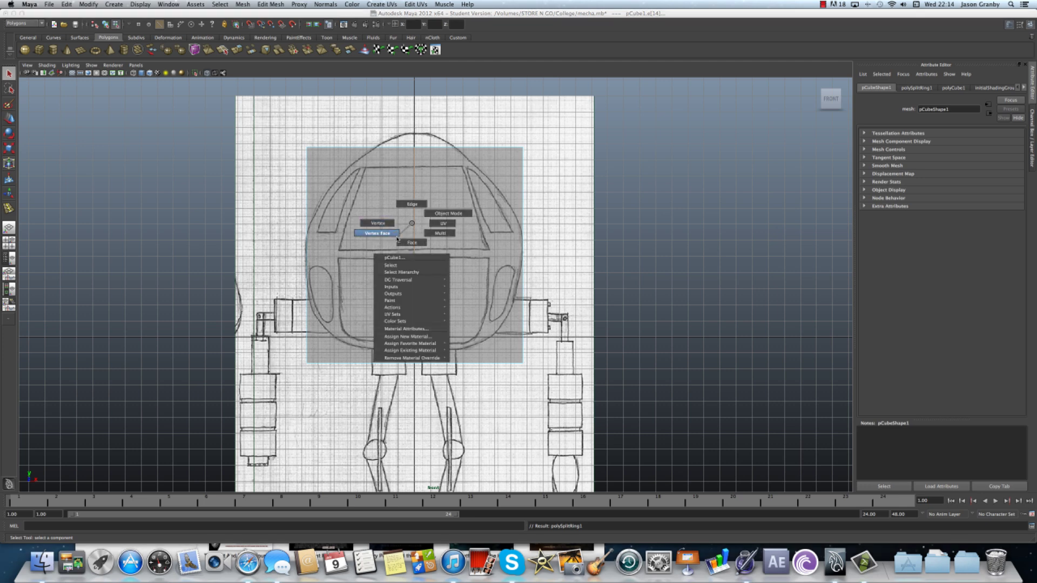
pyautogui.click(403, 242)
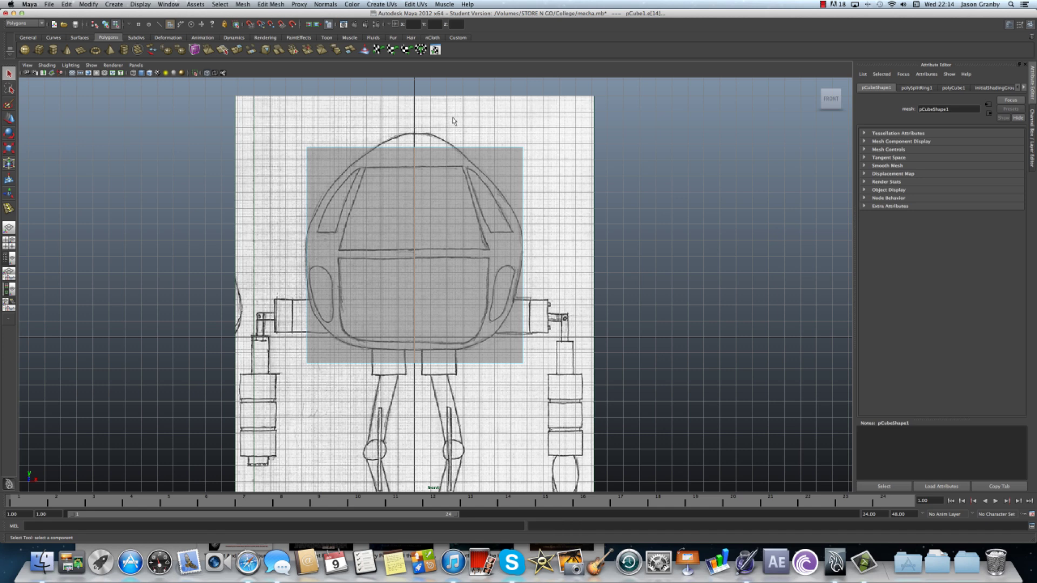
pyautogui.moveTo(454, 117); pyautogui.dragTo(564, 398)
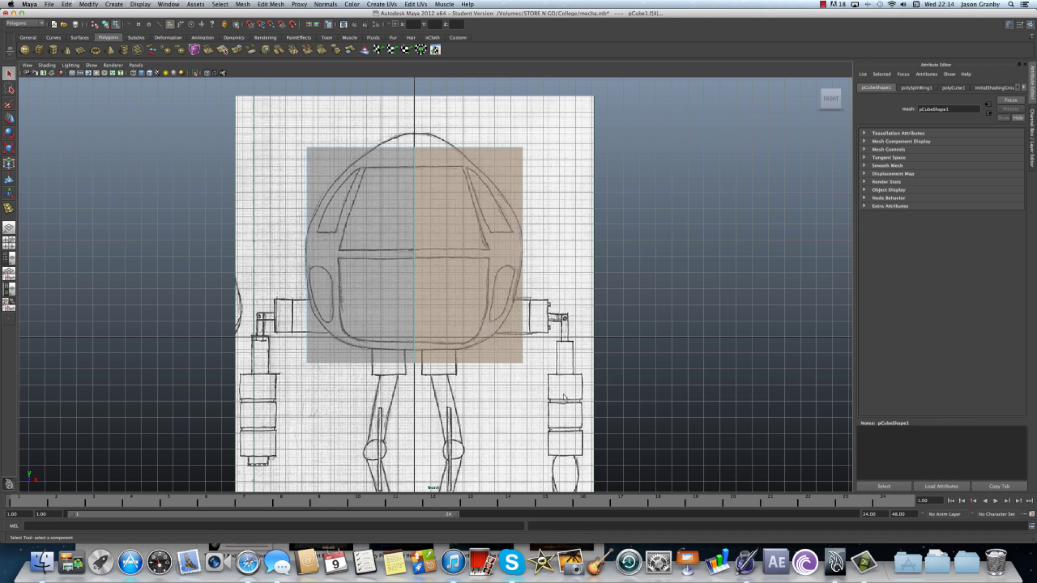
pyautogui.press('Delete')
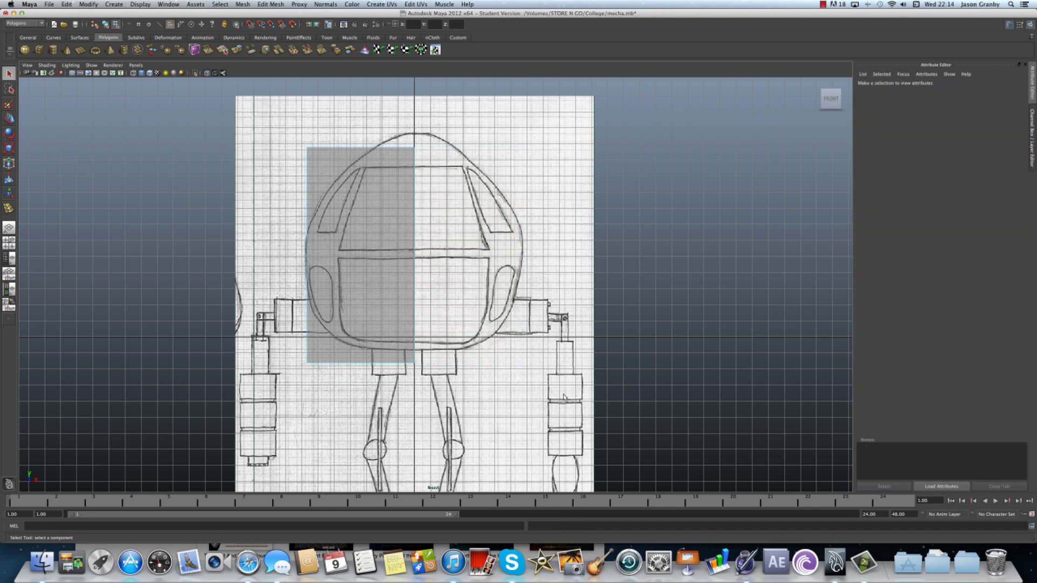
pyautogui.hotkey('ctrl', 'z')
pyautogui.moveTo(377, 130); pyautogui.dragTo(251, 385)
pyautogui.press('Delete')
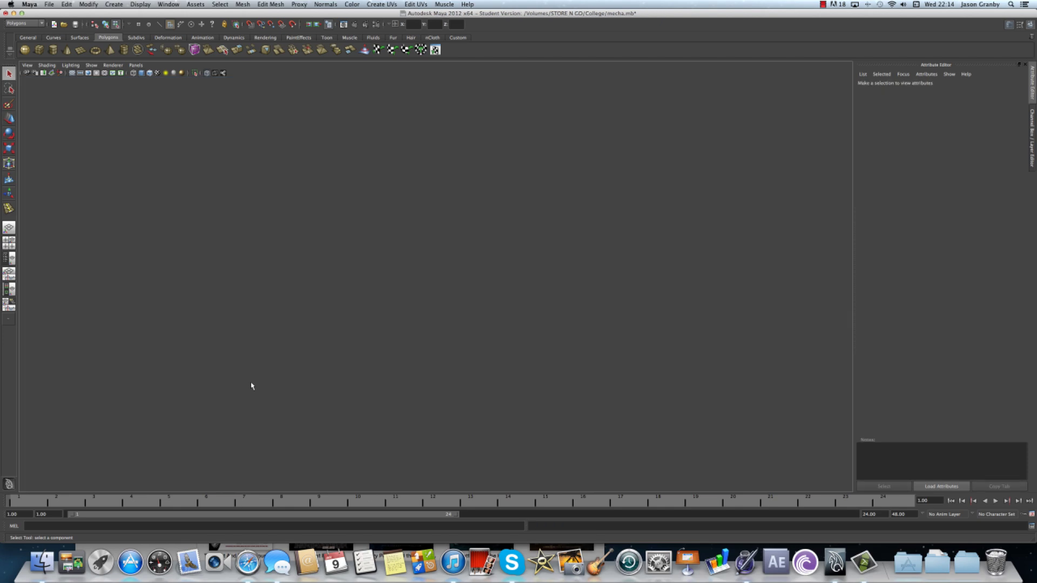
pyautogui.press('space')
pyautogui.scroll(-3, 687, 364)
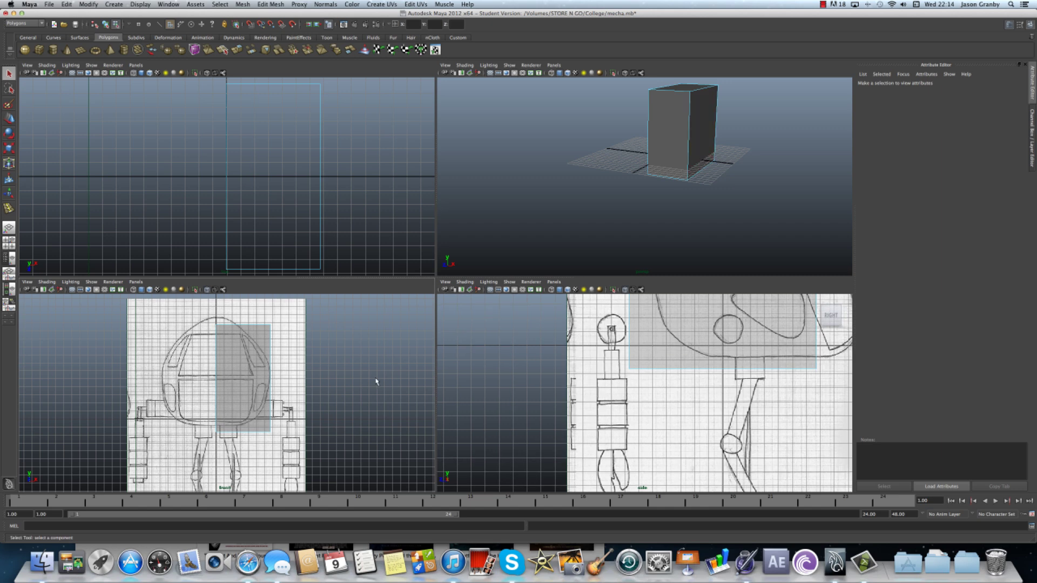
pyautogui.keyDown('alt'); pyautogui.moveTo(713, 126); pyautogui.dragTo(727, 129); pyautogui.keyUp('alt')
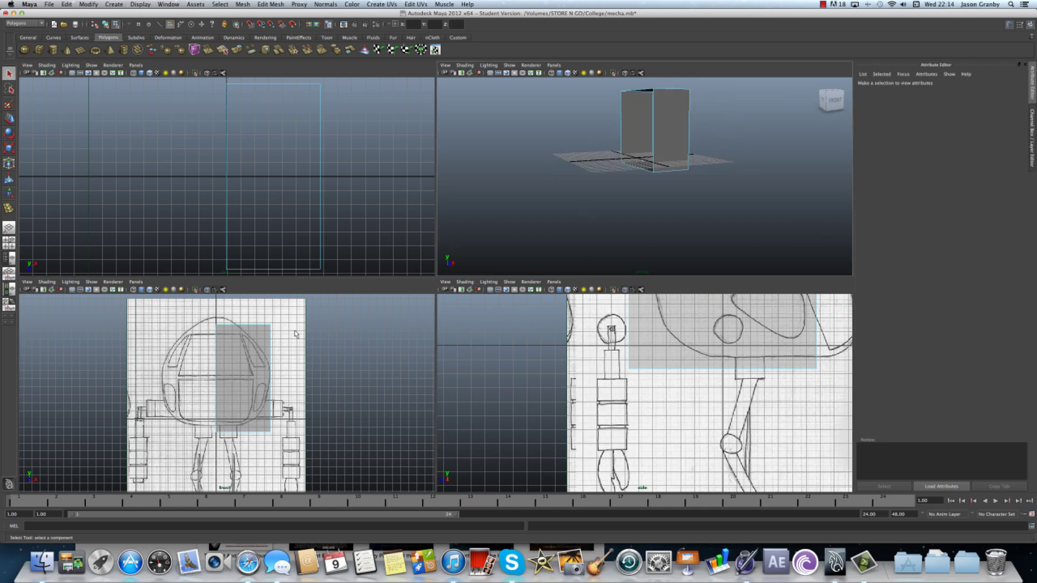
# Move the half box's top vertices up to the dome top and its bottom vertices up to the cockpit base.
pyautogui.press('space')
pyautogui.scroll(3, 362, 262)
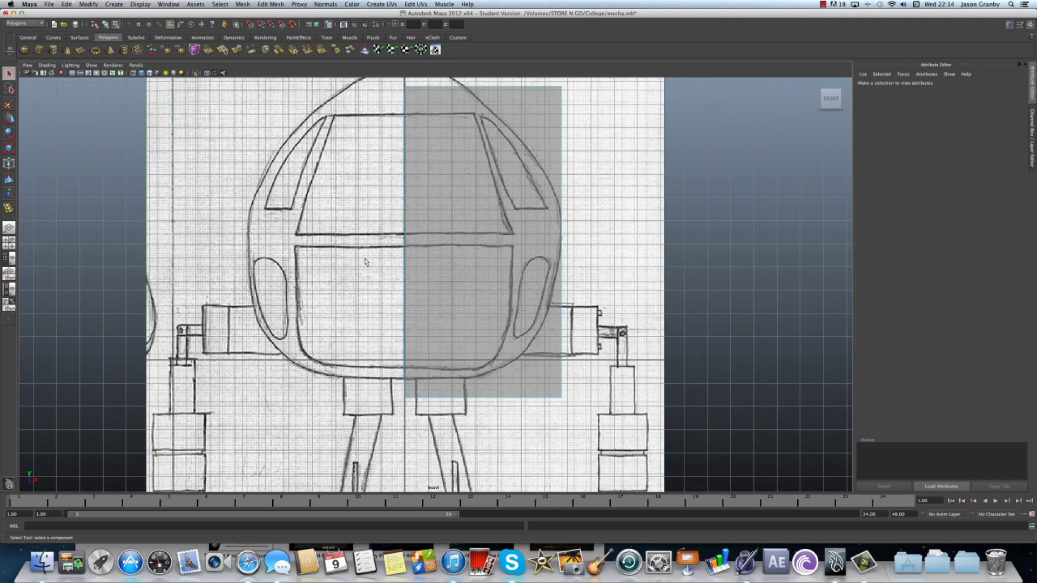
pyautogui.scroll(-1, 364, 262)
pyautogui.scroll(-2, 364, 262)
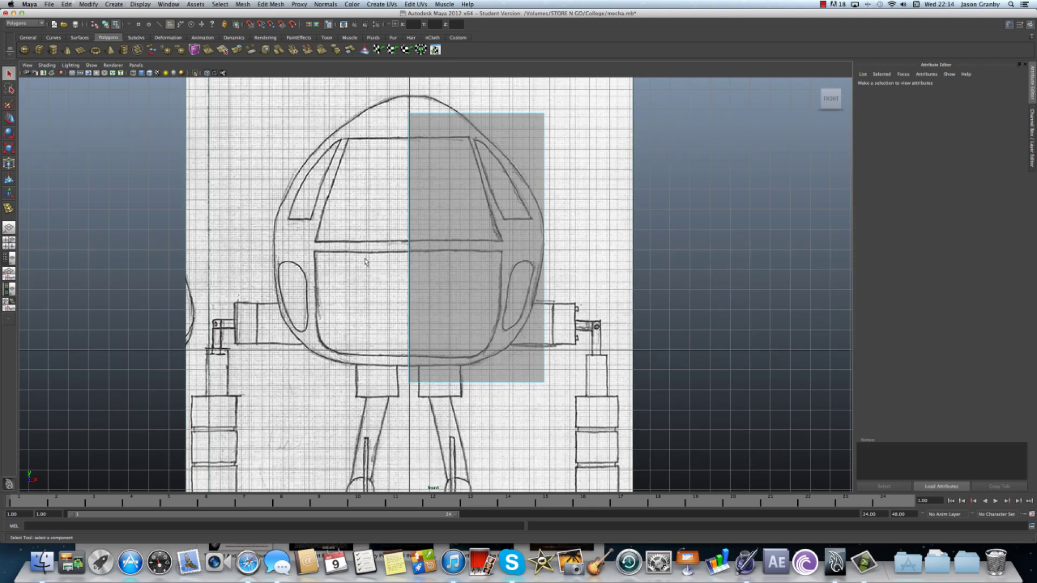
pyautogui.scroll(-1, 382, 158)
pyautogui.click(438, 144)
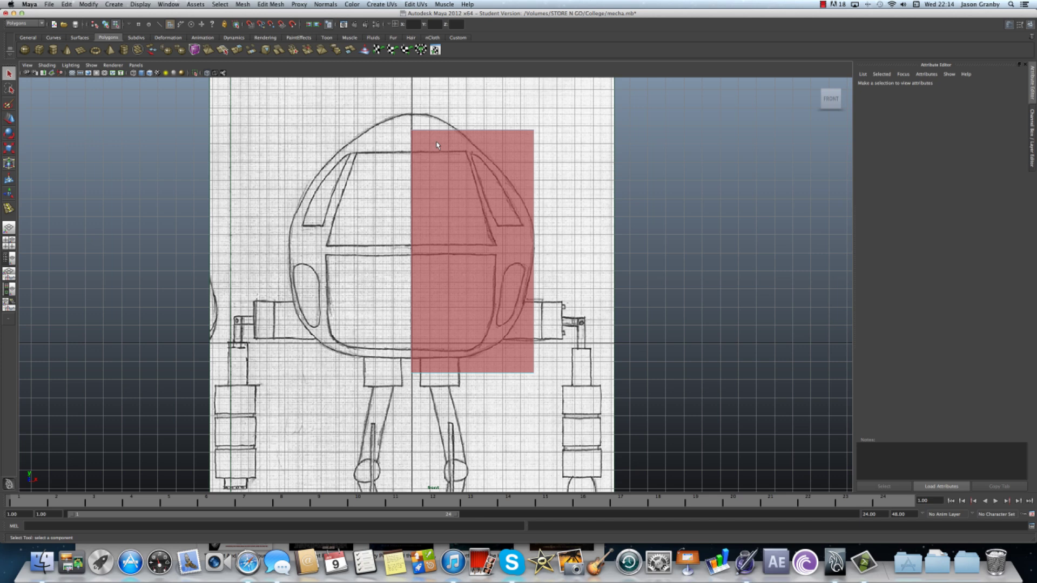
pyautogui.moveTo(435, 146); pyautogui.dragTo(415, 146, button='right')
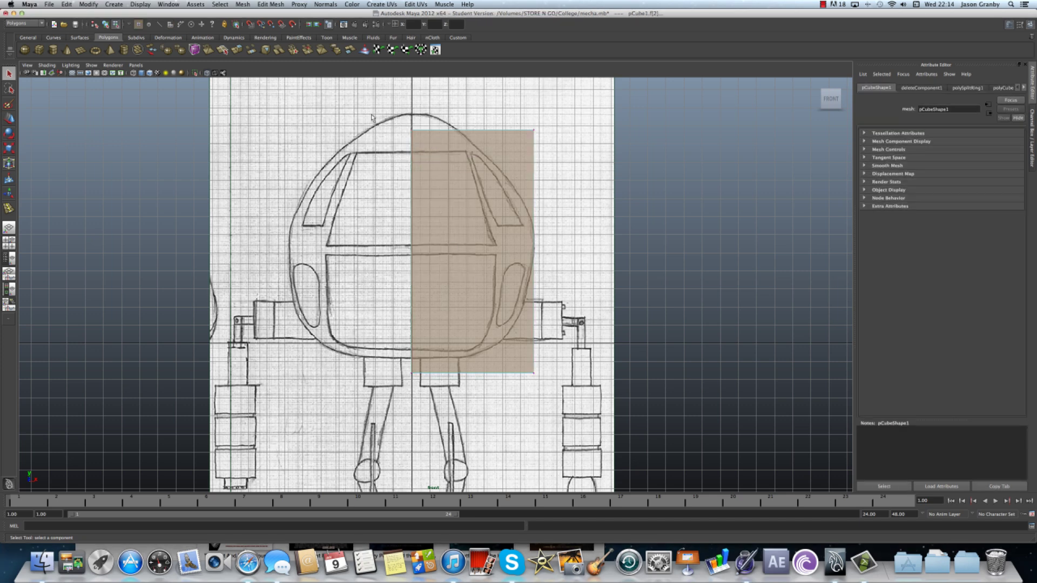
pyautogui.moveTo(373, 116); pyautogui.dragTo(570, 169)
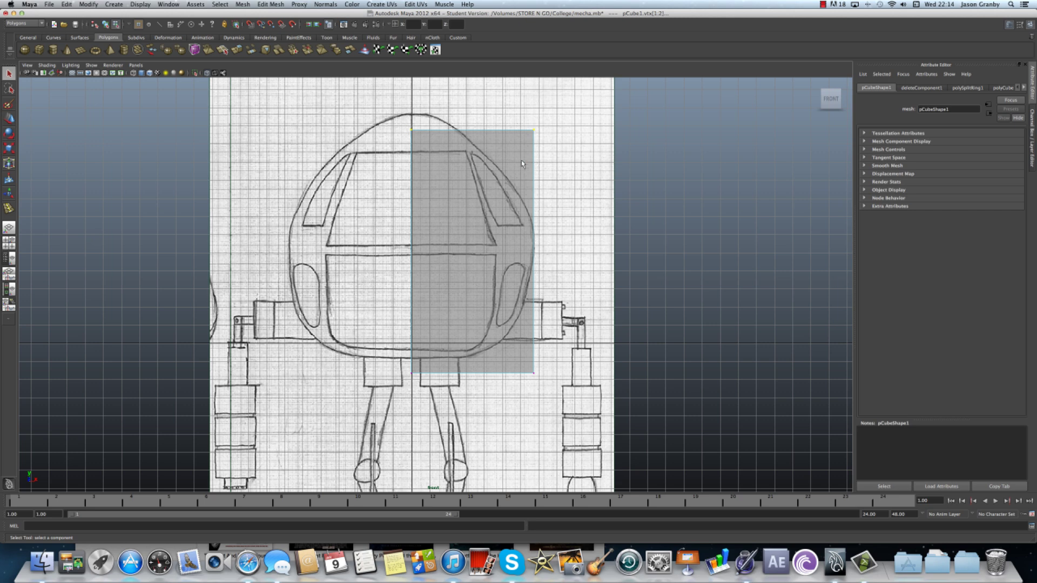
pyautogui.press('w')
pyautogui.moveTo(472, 108); pyautogui.dragTo(472, 91)
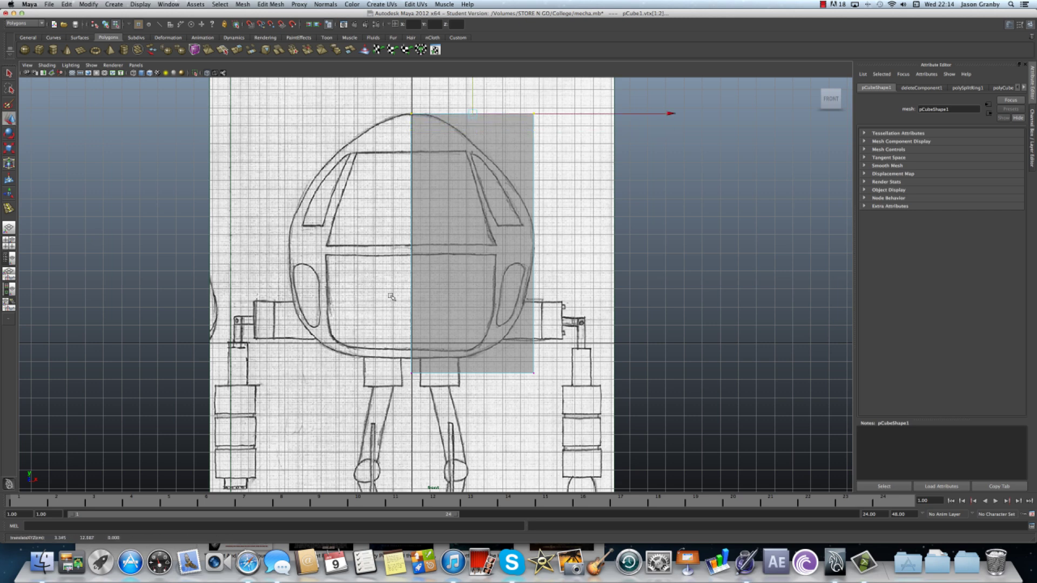
pyautogui.moveTo(386, 341); pyautogui.dragTo(575, 432)
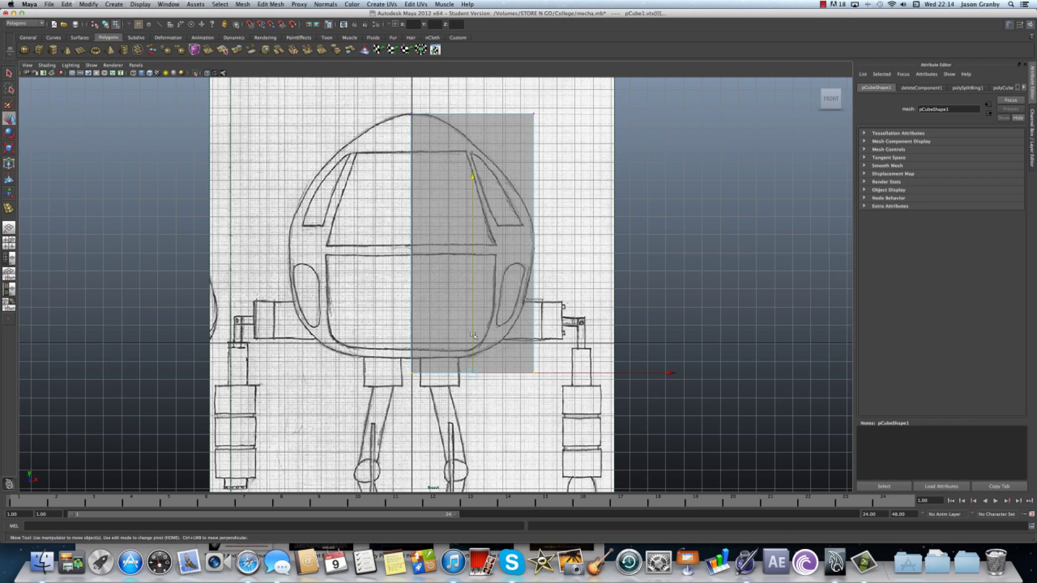
pyautogui.moveTo(473, 336); pyautogui.dragTo(472, 322)
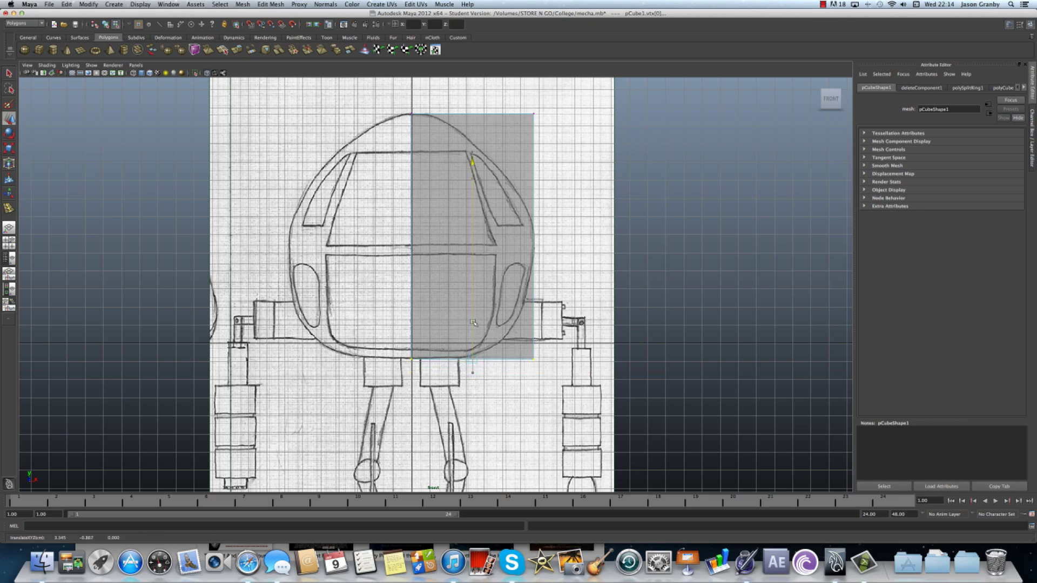
# Insert four horizontal edge loops across the half box, from near the top down to near the bottom.
pyautogui.click(270, 4)
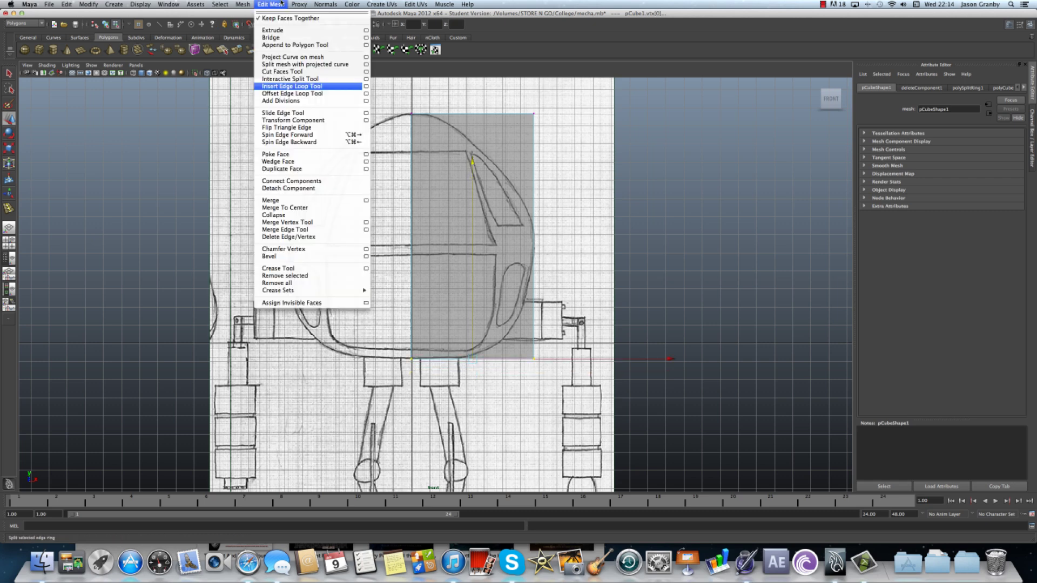
pyautogui.click(290, 87)
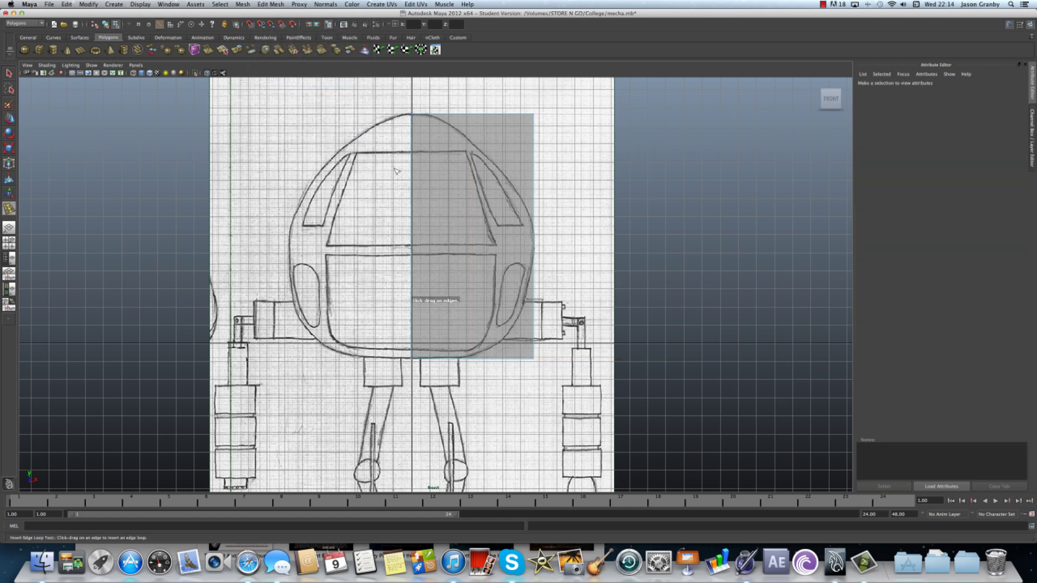
pyautogui.click(412, 151)
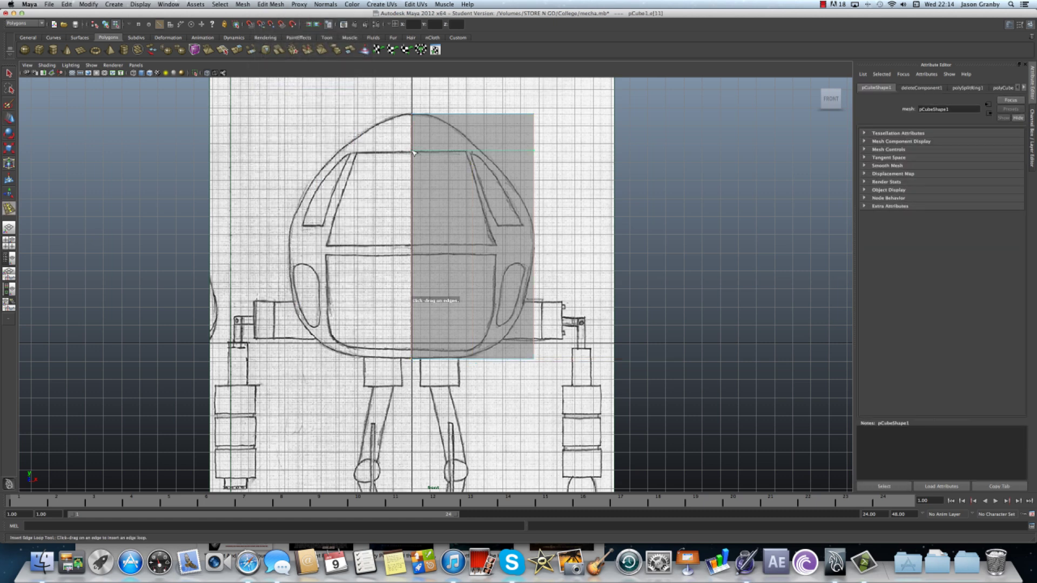
pyautogui.click(412, 210)
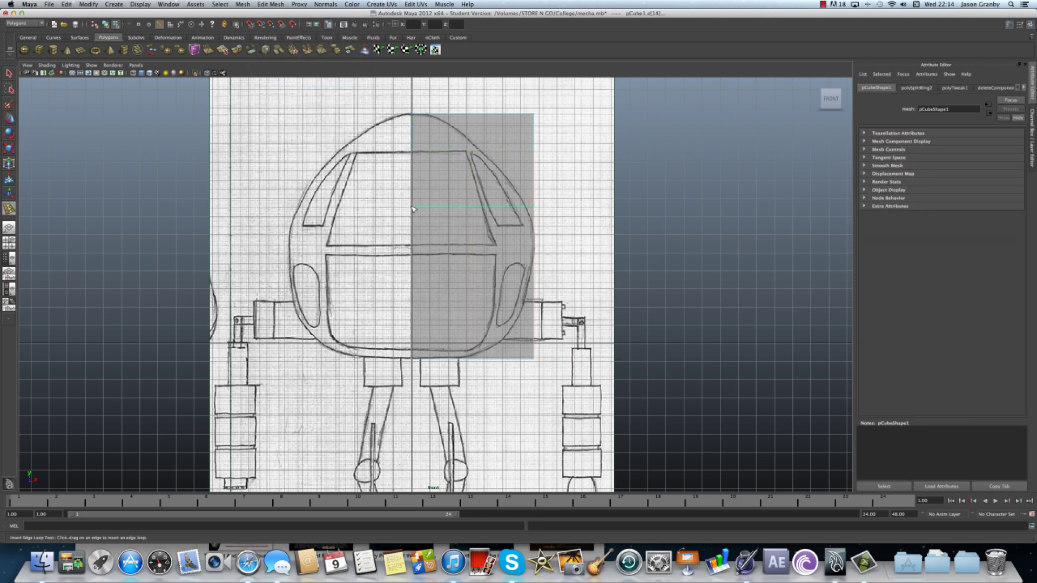
pyautogui.moveTo(417, 213); pyautogui.dragTo(416, 217)
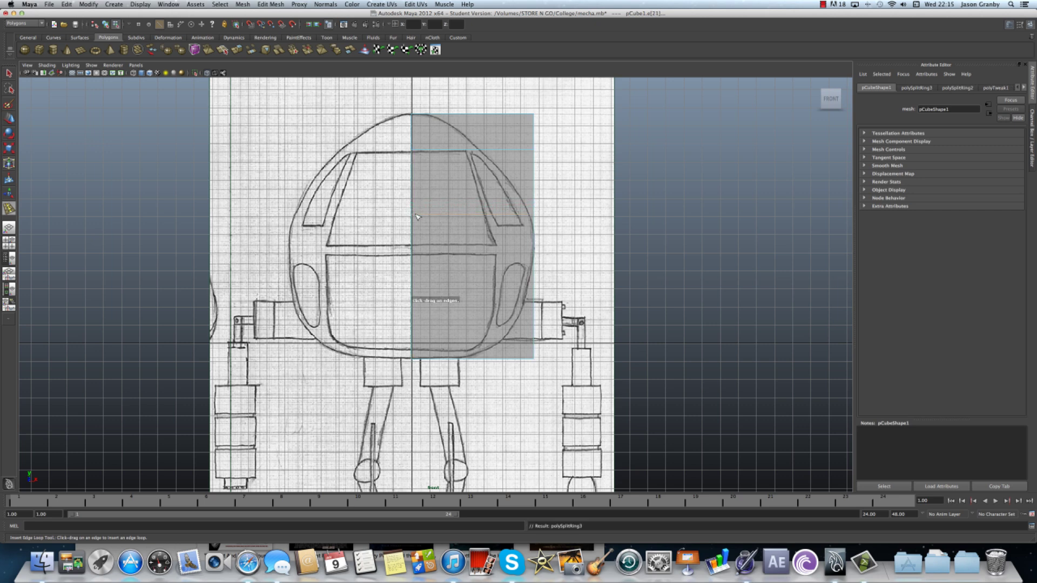
pyautogui.moveTo(416, 268); pyautogui.dragTo(414, 272)
pyautogui.moveTo(411, 337); pyautogui.dragTo(413, 335)
pyautogui.moveTo(444, 359); pyautogui.dragTo(425, 356, button='right')
# Pull the lower-right and upper-right vertices inward along X to follow the cockpit's rounded front outline.
pyautogui.press('q')
pyautogui.moveTo(469, 356); pyautogui.dragTo(556, 375)
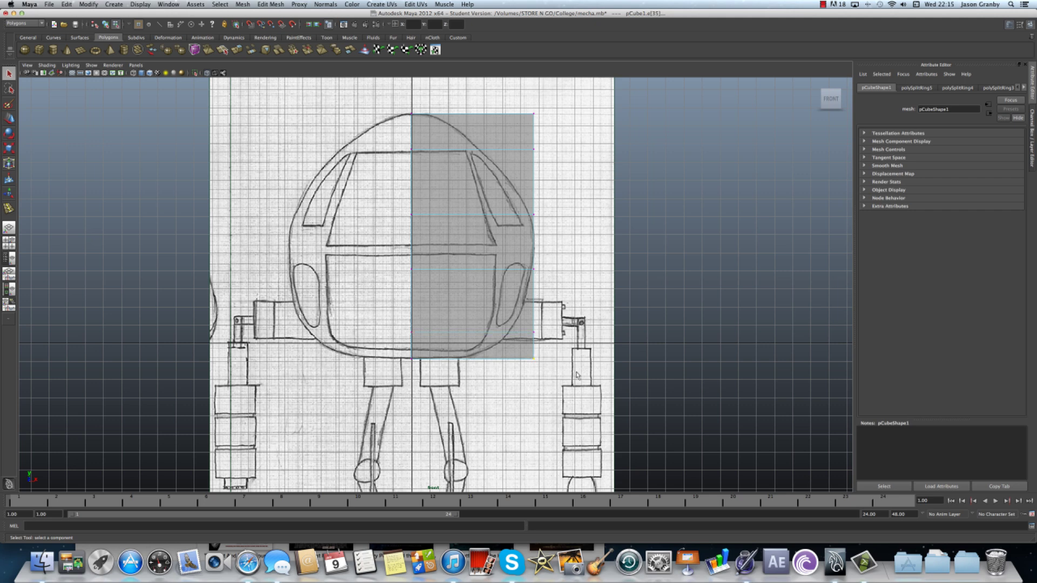
pyautogui.press('w')
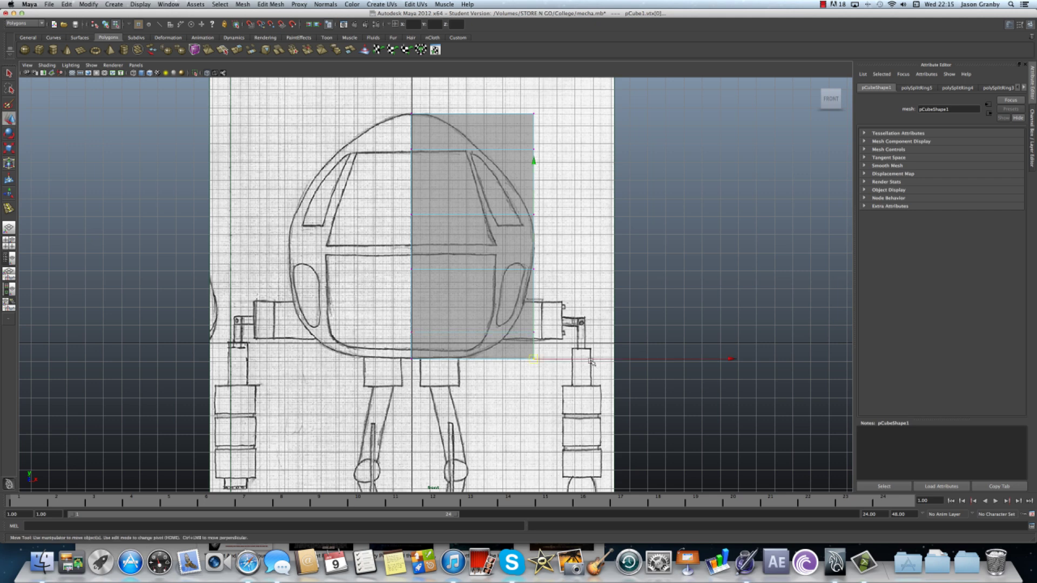
pyautogui.moveTo(588, 360); pyautogui.dragTo(513, 354)
pyautogui.moveTo(518, 308); pyautogui.dragTo(550, 332)
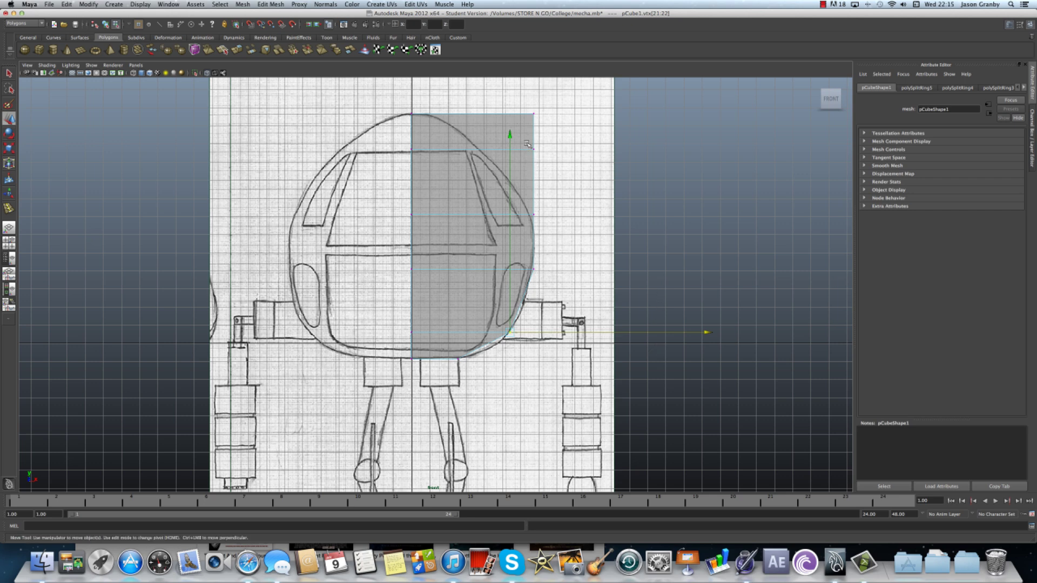
pyautogui.moveTo(524, 142); pyautogui.dragTo(464, 113)
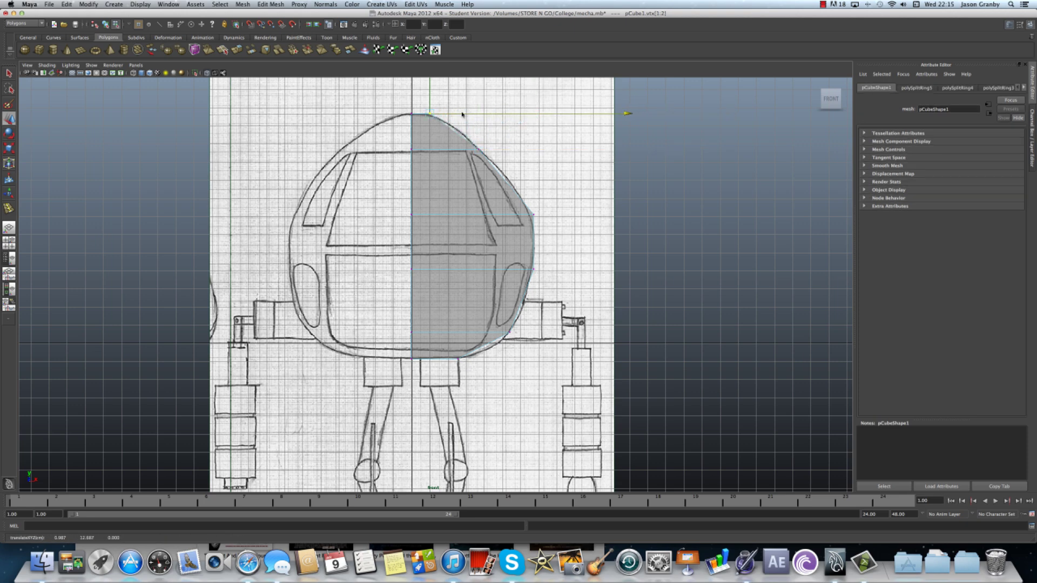
# In the side view, cut the top-right corner and push the right-side vertices out to the sketch profile.
pyautogui.press('space')
pyautogui.press('space')
pyautogui.scroll(6, 689, 331)
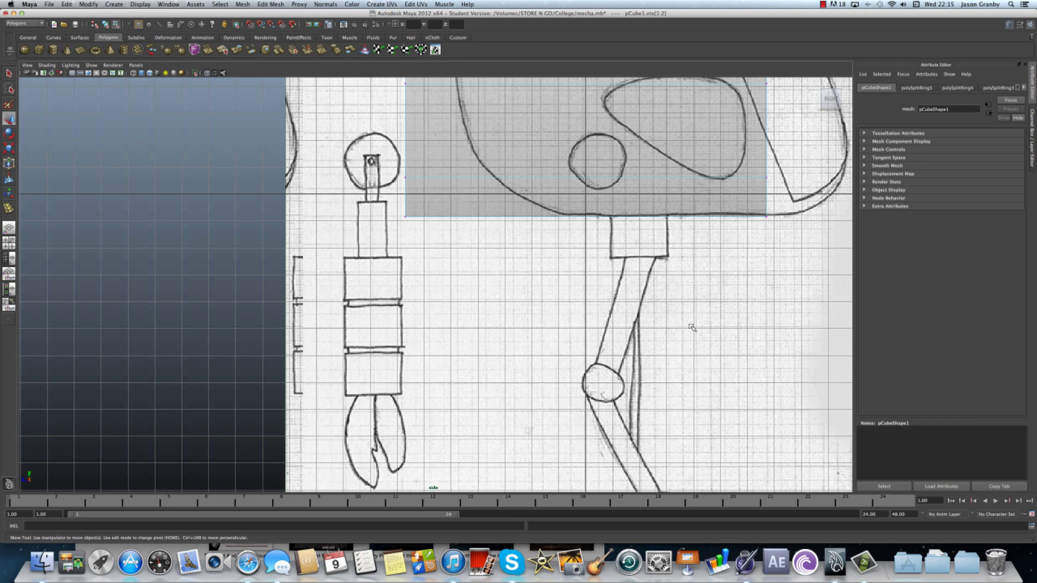
pyautogui.scroll(-3, 662, 418)
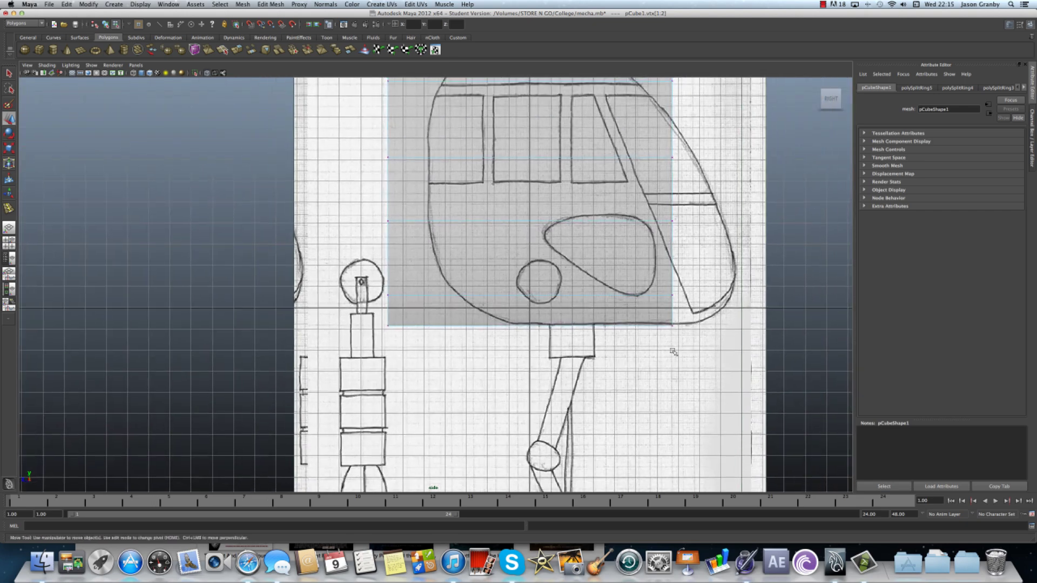
pyautogui.moveTo(630, 129)
pyautogui.mouseDown()
pyautogui.moveTo(665, 176)
pyautogui.moveTo(687, 184)
pyautogui.mouseUp()
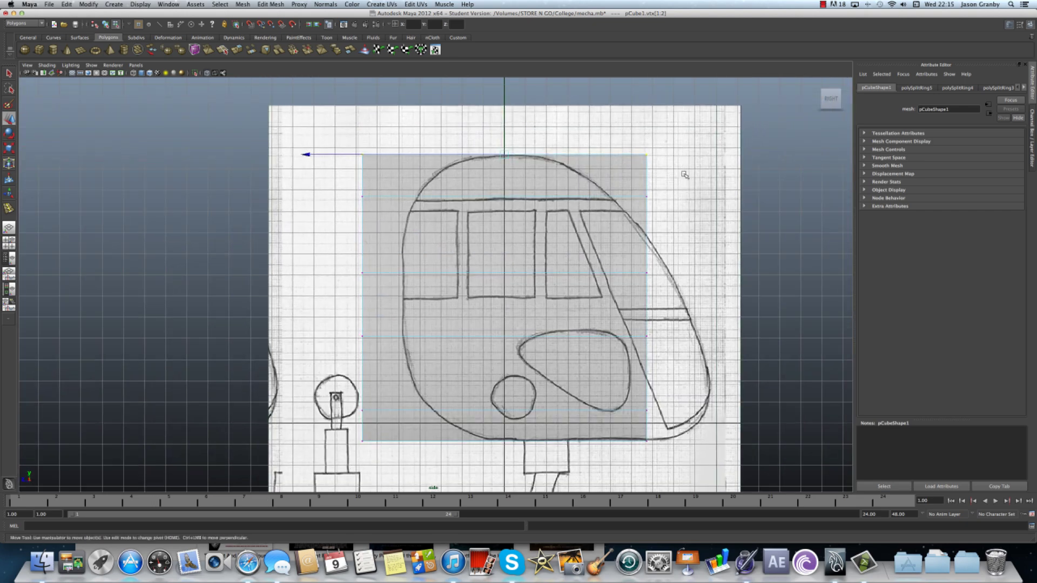
pyautogui.moveTo(609, 152); pyautogui.dragTo(521, 156)
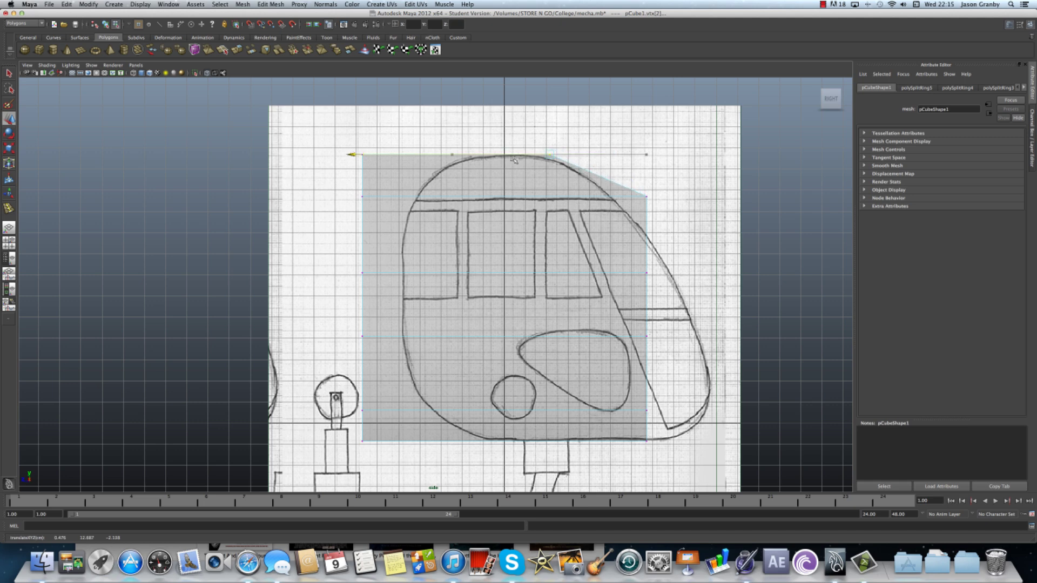
pyautogui.moveTo(657, 204); pyautogui.dragTo(586, 198)
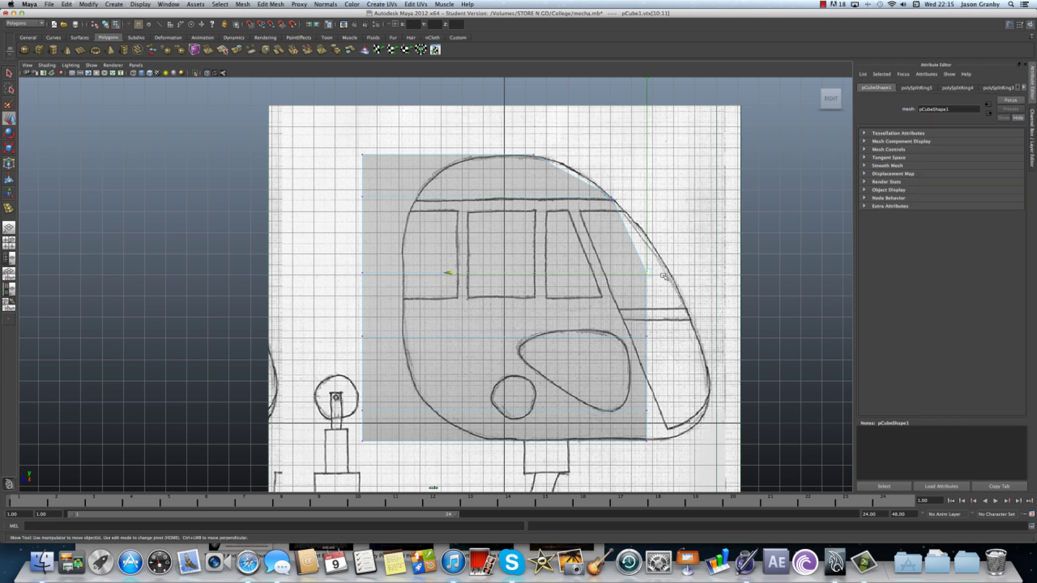
pyautogui.moveTo(669, 281); pyautogui.dragTo(645, 275)
pyautogui.moveTo(632, 324); pyautogui.dragTo(665, 353)
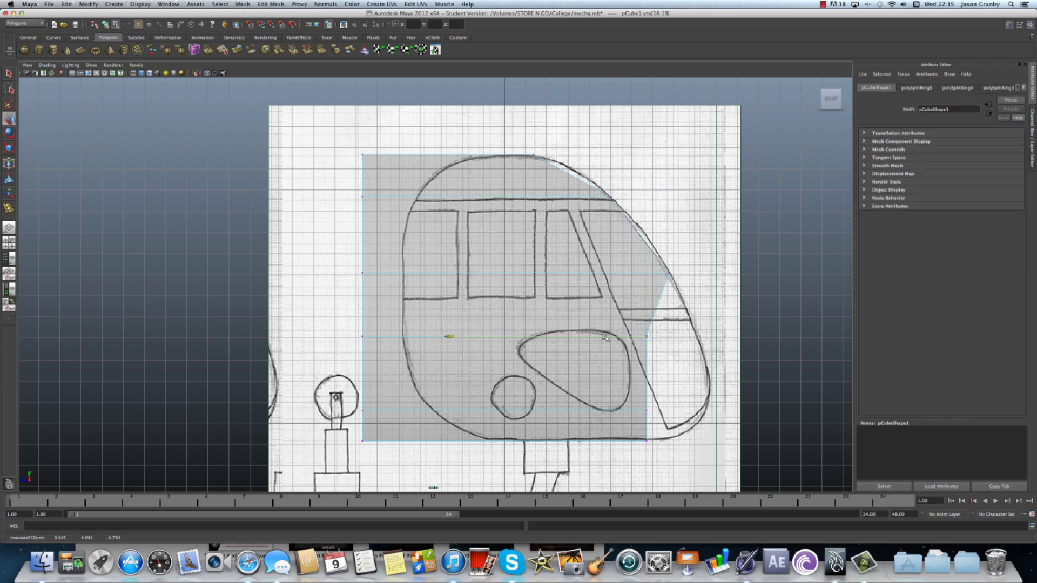
pyautogui.moveTo(607, 340); pyautogui.dragTo(655, 344)
pyautogui.moveTo(626, 404); pyautogui.dragTo(664, 413)
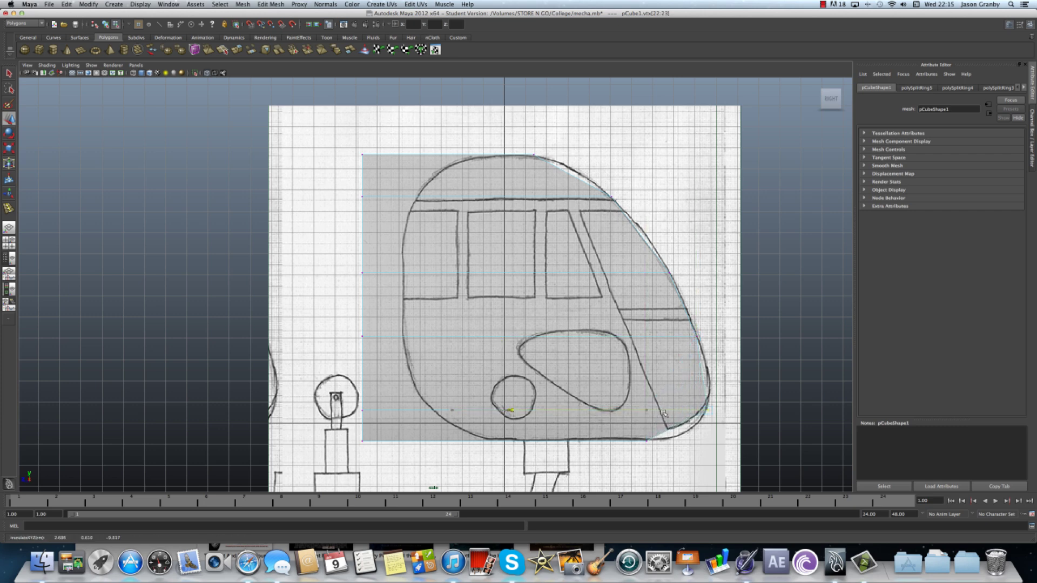
# Move the bottom corners and left-side vertices, including the top-left corner, onto the side drawing's rounded outline.
pyautogui.moveTo(351, 424); pyautogui.dragTo(426, 452)
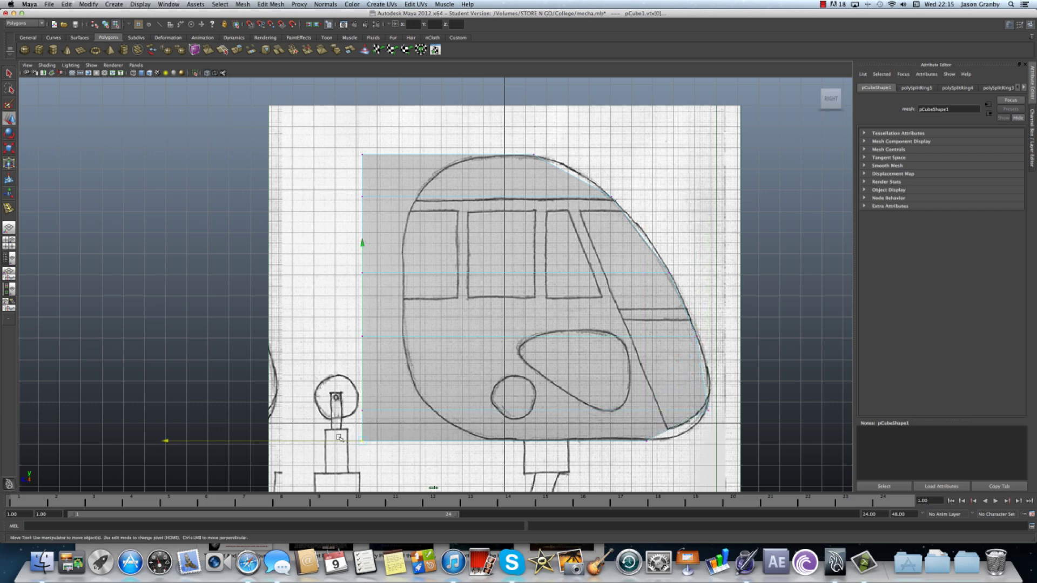
pyautogui.moveTo(339, 442); pyautogui.dragTo(471, 441)
pyautogui.moveTo(628, 429)
pyautogui.mouseDown()
pyautogui.moveTo(669, 453)
pyautogui.moveTo(642, 441)
pyautogui.mouseUp()
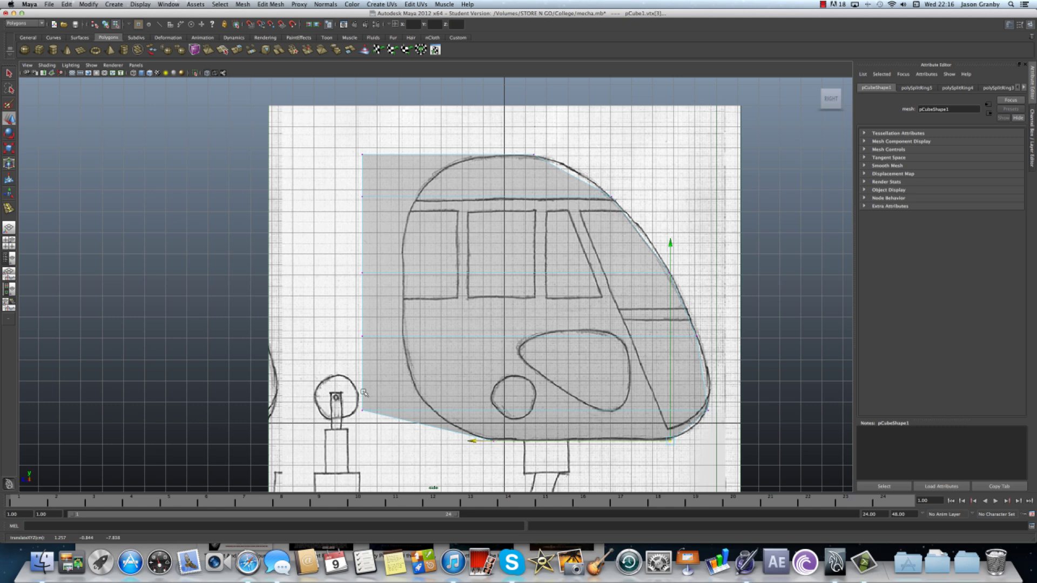
pyautogui.moveTo(351, 397); pyautogui.dragTo(414, 411)
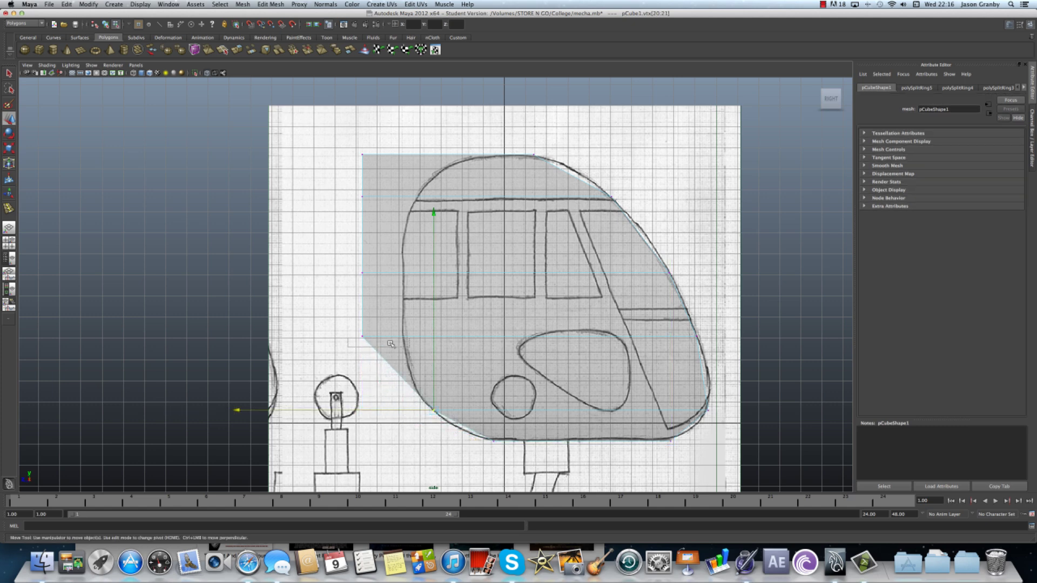
pyautogui.moveTo(390, 344); pyautogui.dragTo(365, 336)
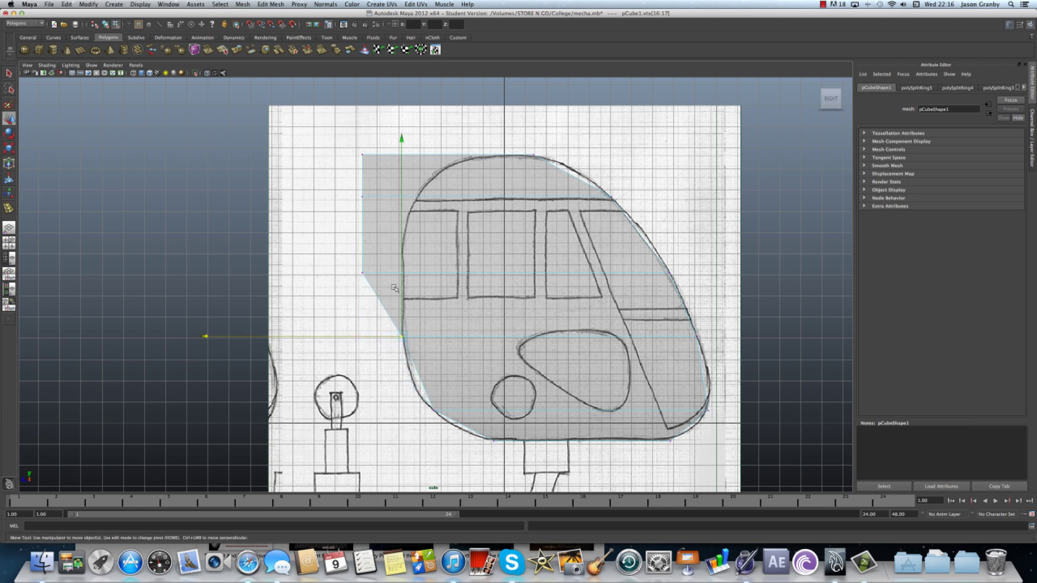
pyautogui.moveTo(394, 288); pyautogui.dragTo(370, 285)
pyautogui.moveTo(352, 215); pyautogui.dragTo(402, 207)
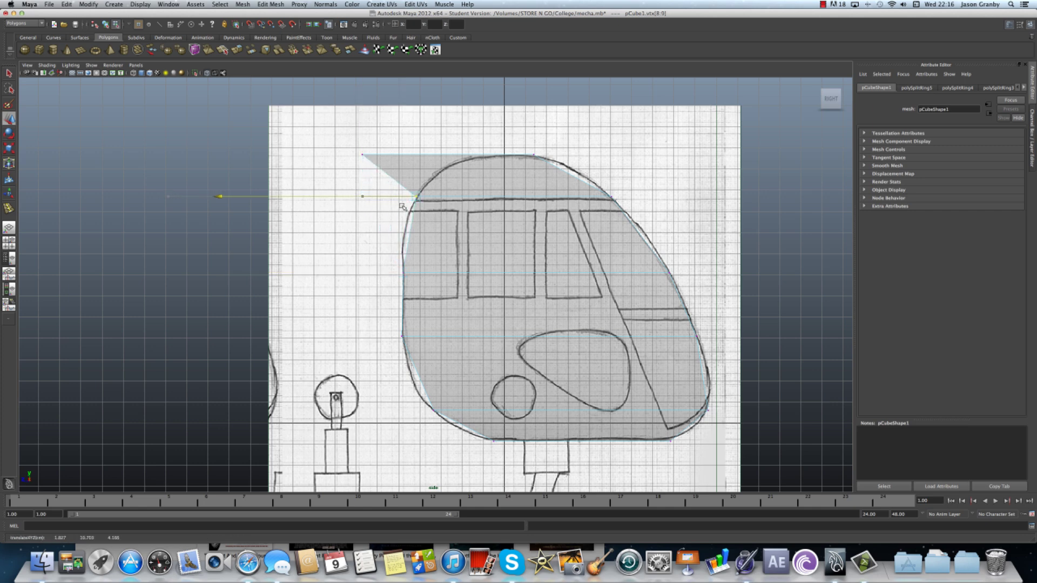
pyautogui.click(362, 157)
pyautogui.moveTo(340, 155); pyautogui.dragTo(467, 184)
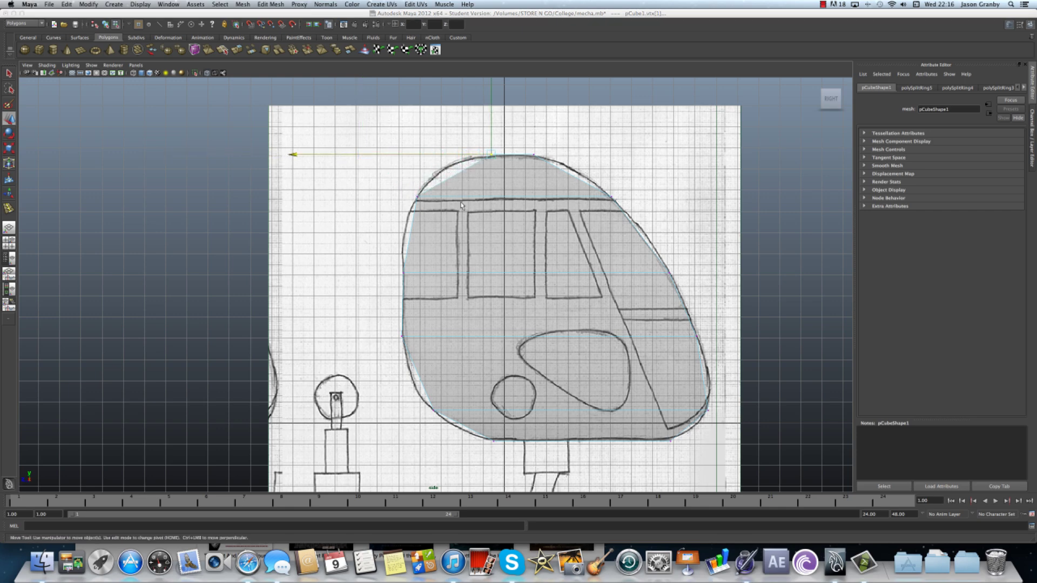
# Orbit the perspective view to inspect the faceted shell and return to Object Mode.
pyautogui.press('space')
pyautogui.keyDown('alt'); pyautogui.moveTo(736, 176); pyautogui.dragTo(481, 242); pyautogui.keyUp('alt')
pyautogui.press('space')
pyautogui.moveTo(481, 242); pyautogui.dragTo(511, 233, button='right')
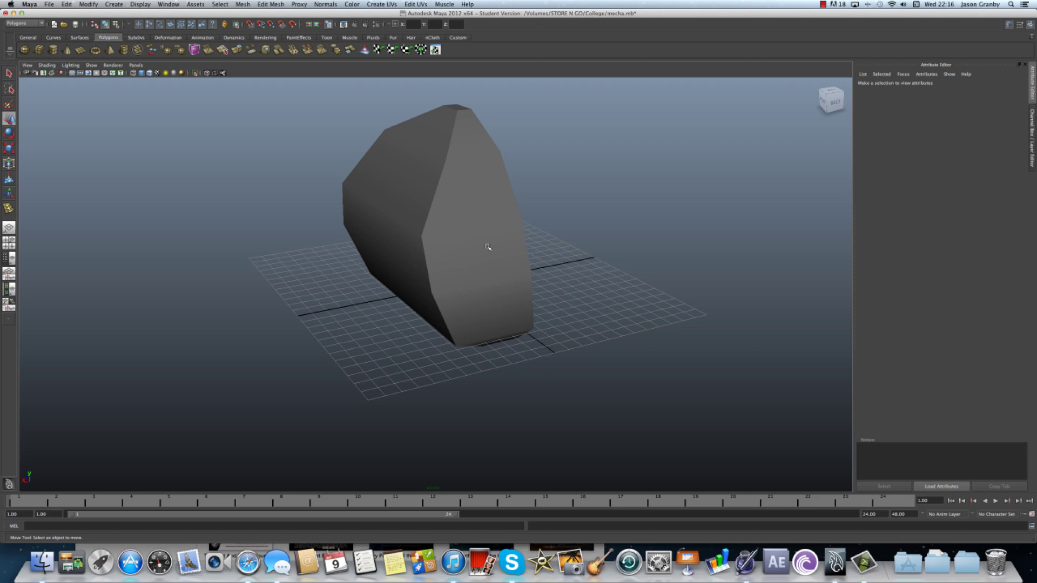
# Select pCube1 and turn on smooth mesh preview (3), orbiting around it to check the rounded shell.
pyautogui.click(488, 246)
pyautogui.scroll(2, 495, 250)
pyautogui.scroll(-5, 492, 255)
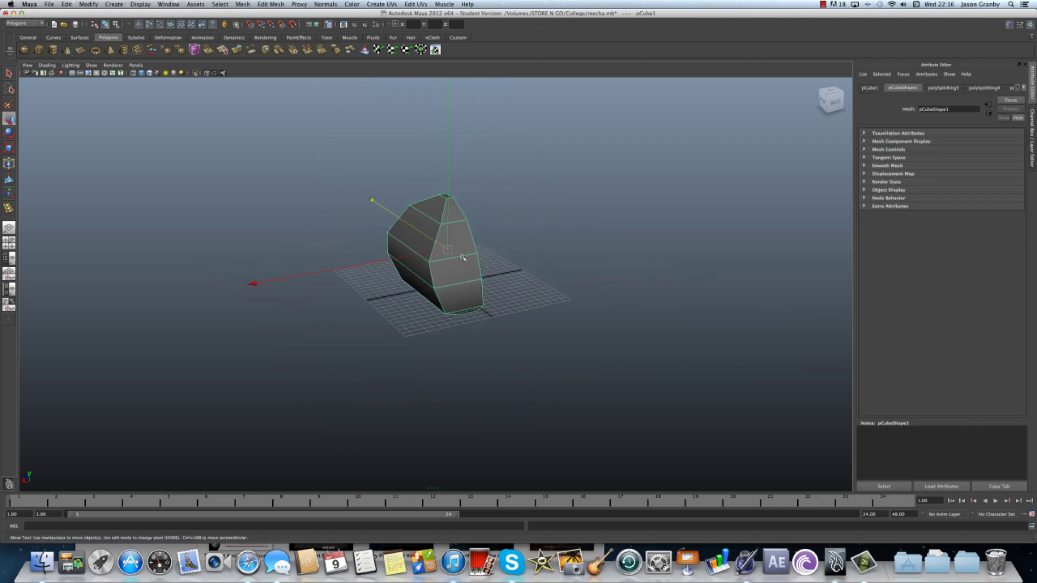
pyautogui.keyDown('alt'); pyautogui.moveTo(420, 281); pyautogui.dragTo(544, 292); pyautogui.keyUp('alt')
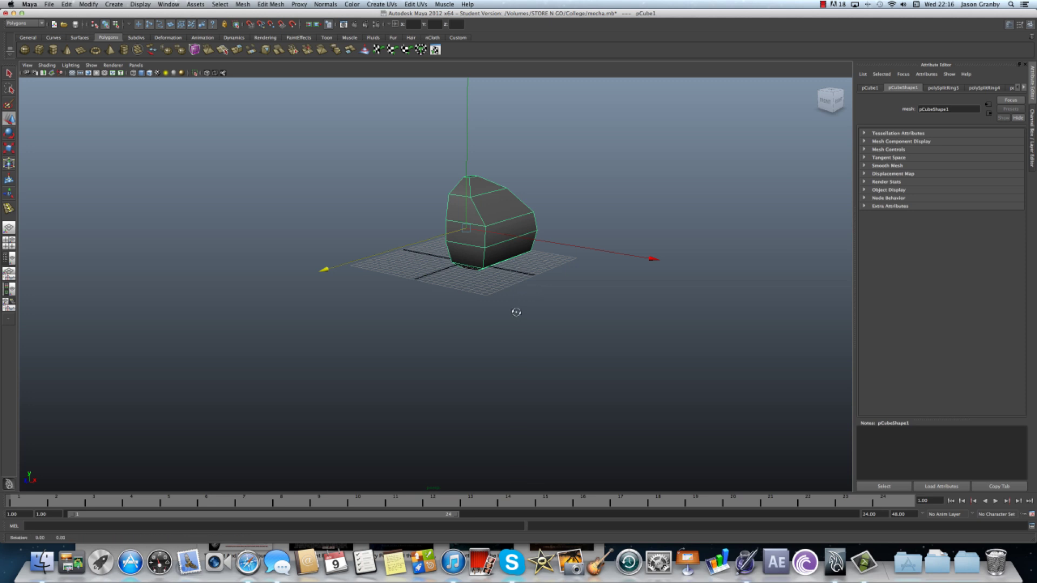
pyautogui.keyDown('alt'); pyautogui.moveTo(516, 314); pyautogui.dragTo(219, 250); pyautogui.keyUp('alt')
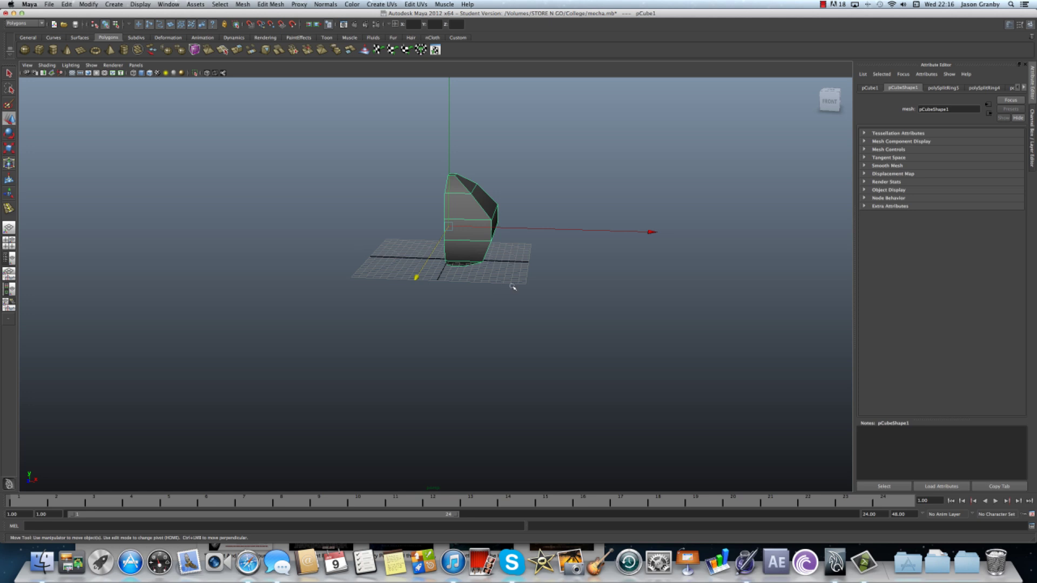
pyautogui.press('3')
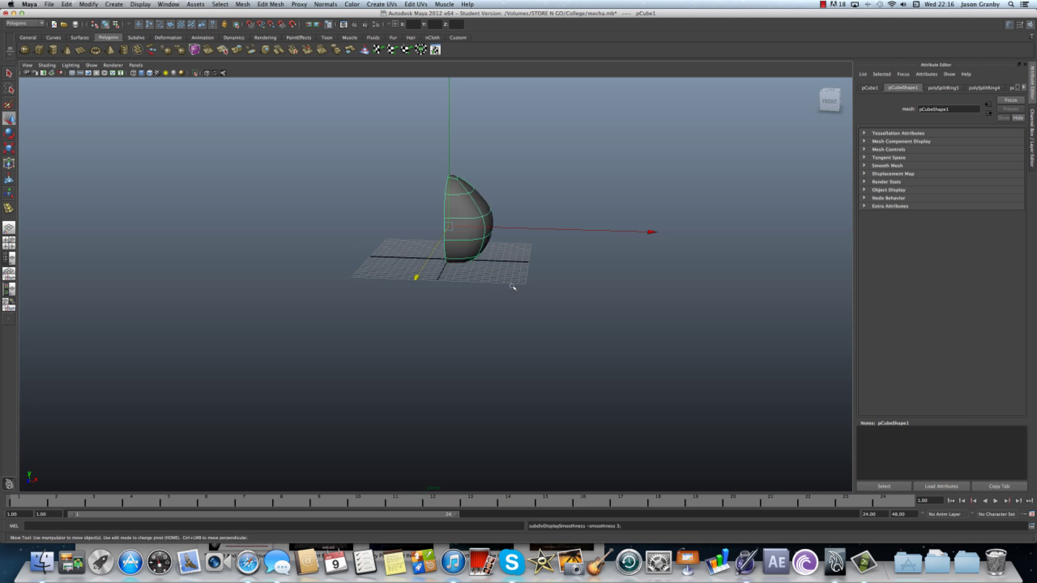
pyautogui.keyDown('alt'); pyautogui.moveTo(485, 283); pyautogui.dragTo(335, 278); pyautogui.keyUp('alt')
# Clear the mesh selection and recentre the maximised front view on the drawing.
pyautogui.press('space')
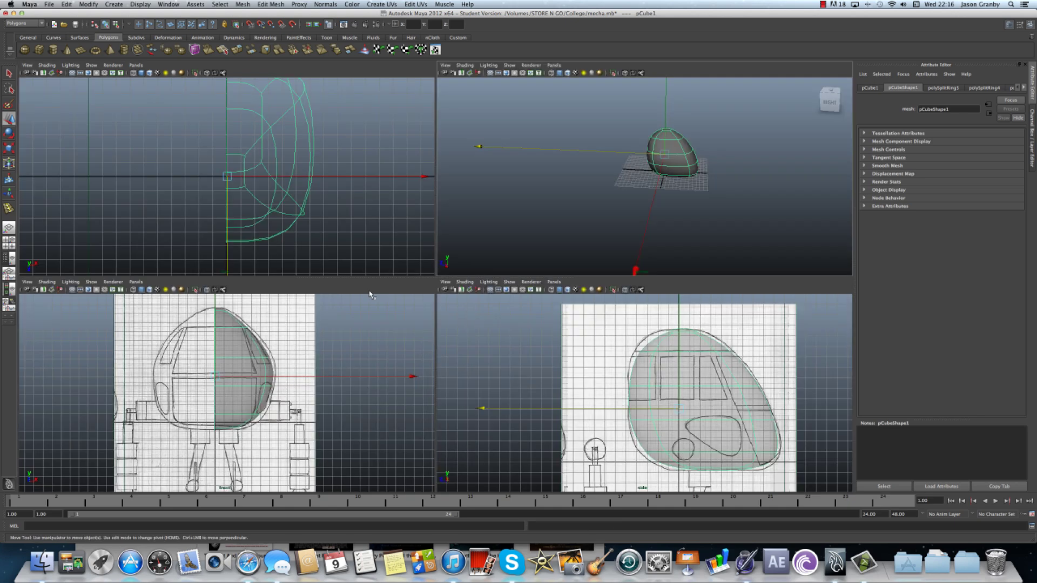
pyautogui.scroll(4, 165, 426)
pyautogui.scroll(1, 285, 353)
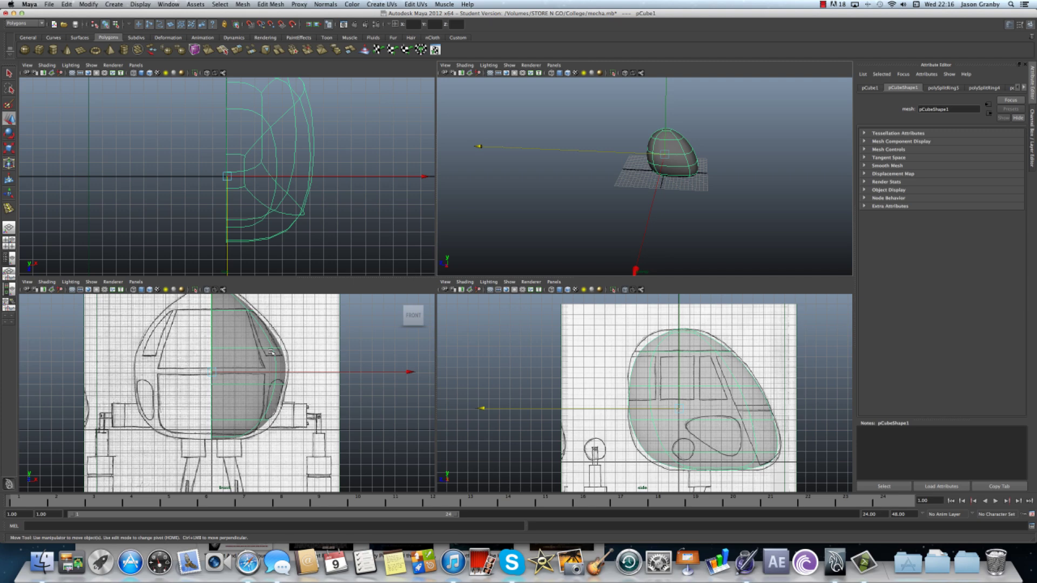
pyautogui.press('space')
pyautogui.moveTo(503, 236); pyautogui.dragTo(464, 253, button='right')
pyautogui.scroll(2, 452, 193)
pyautogui.keyDown('alt'); pyautogui.moveTo(452, 193); pyautogui.dragTo(448, 229, button='middle'); pyautogui.keyUp('alt')
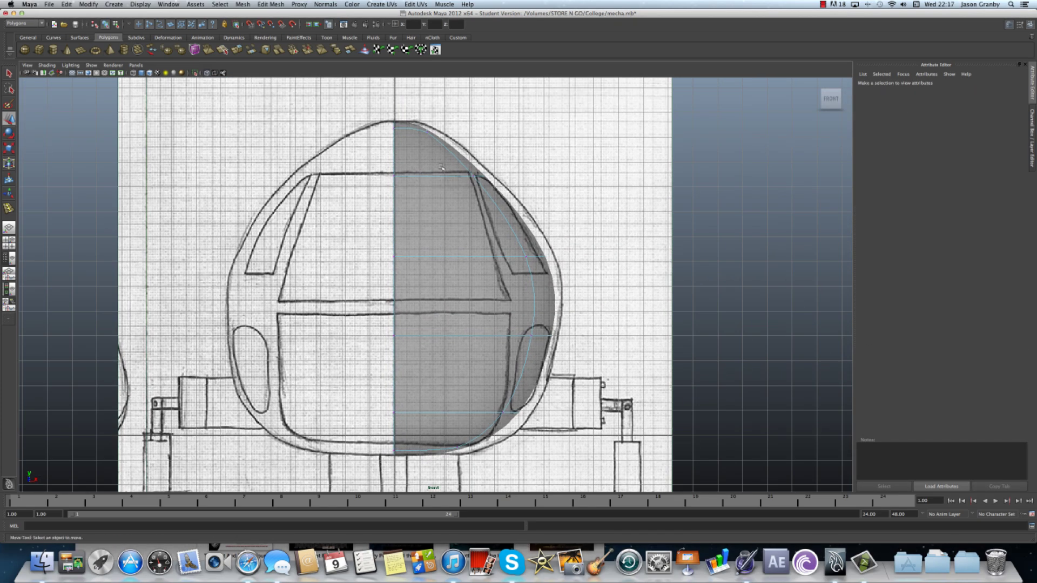
# Adjust the outer-edge vertex pairs from top to bottom so the silhouette hugs the front sketch outline.
pyautogui.moveTo(410, 116); pyautogui.dragTo(428, 124)
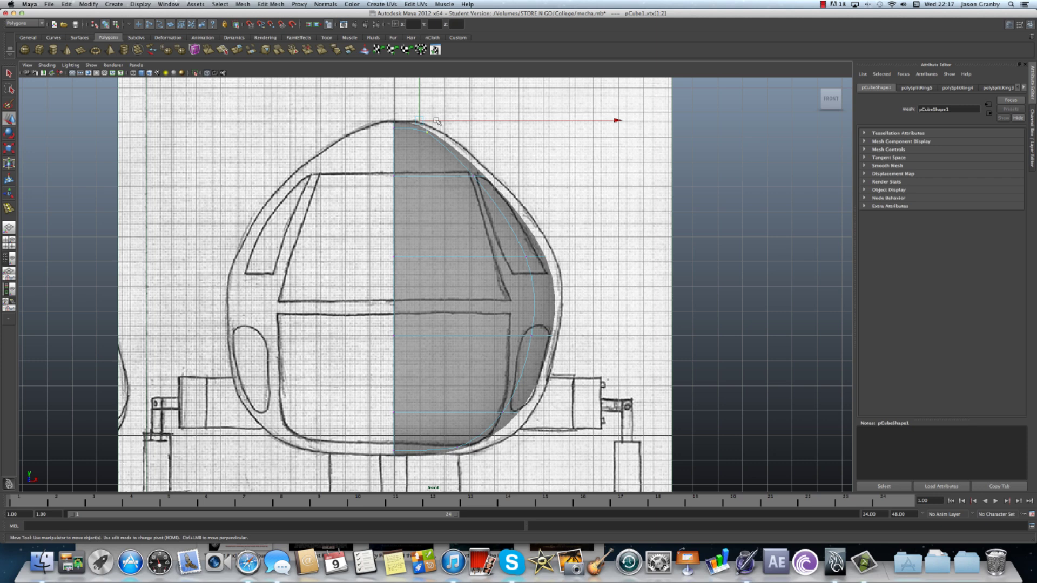
pyautogui.moveTo(449, 166); pyautogui.dragTo(539, 190)
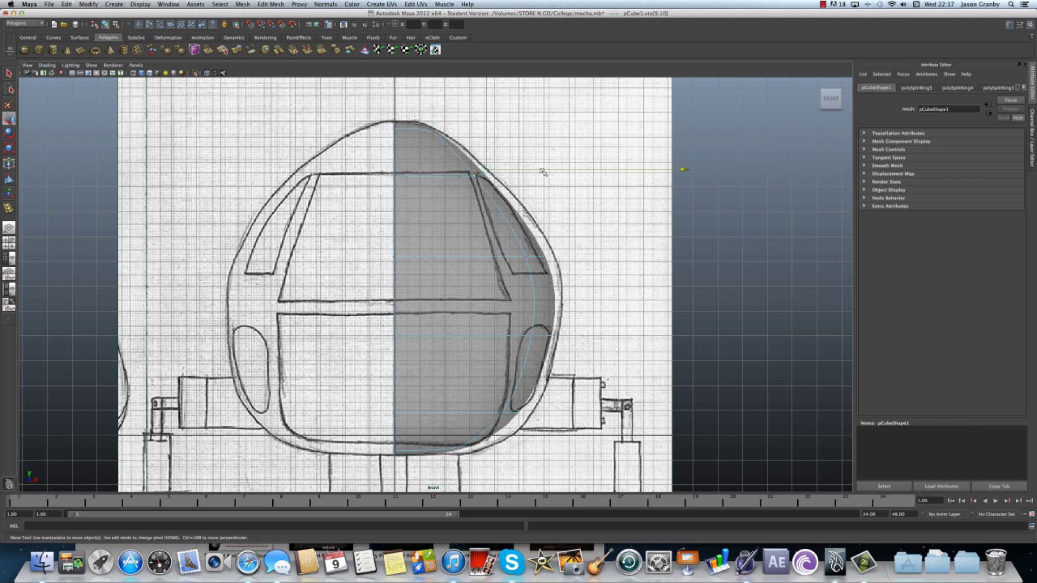
pyautogui.moveTo(515, 267); pyautogui.dragTo(614, 260)
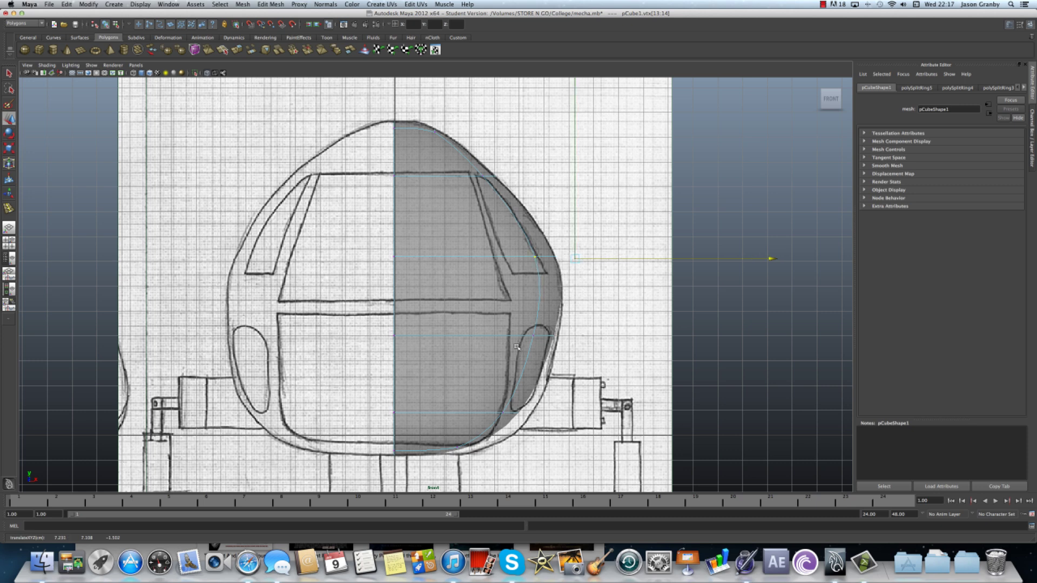
pyautogui.moveTo(556, 348); pyautogui.dragTo(612, 333)
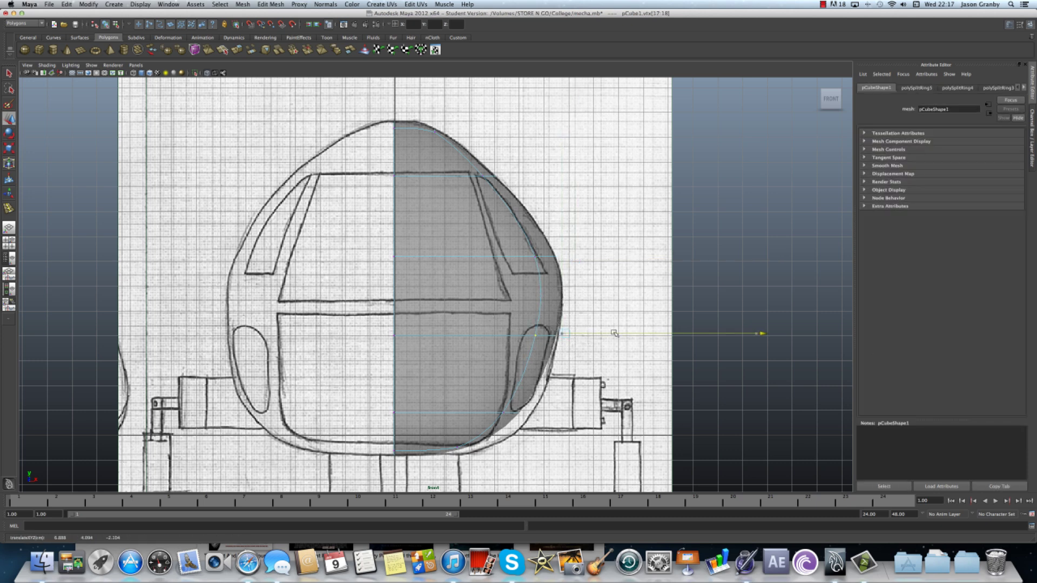
pyautogui.moveTo(516, 405); pyautogui.dragTo(595, 420)
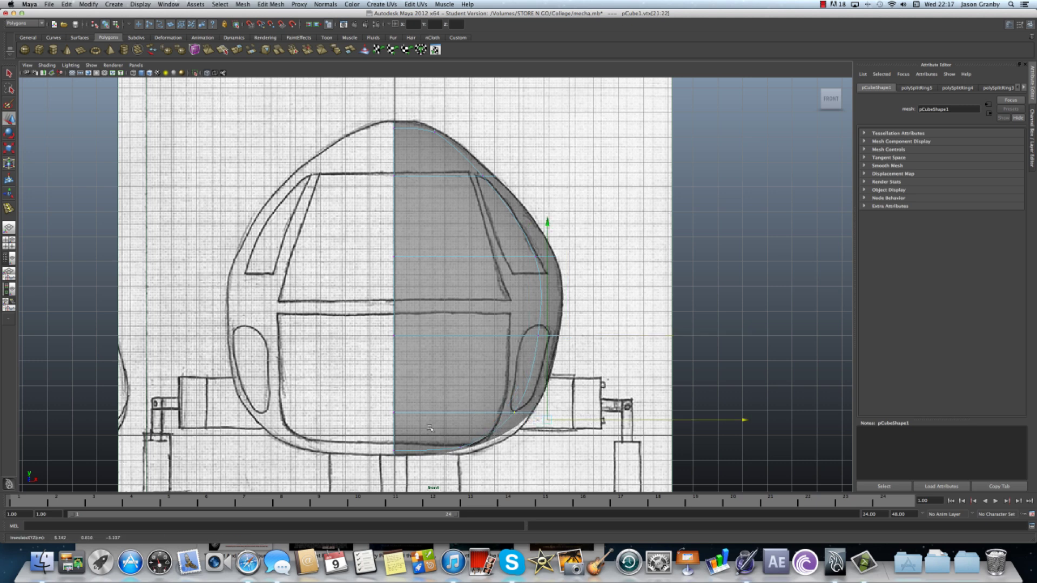
pyautogui.moveTo(488, 459); pyautogui.dragTo(452, 444)
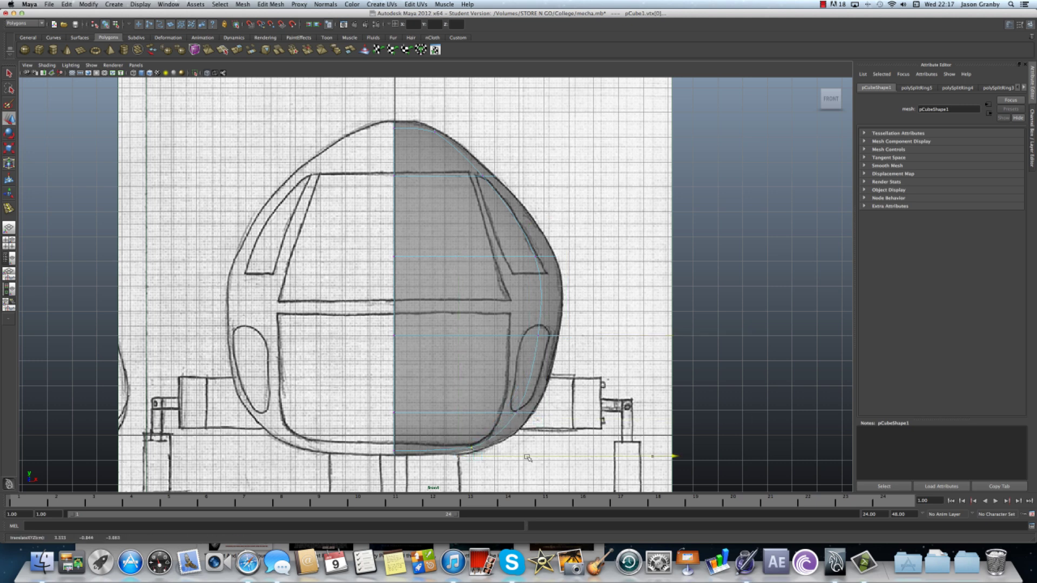
pyautogui.press('space')
pyautogui.press('space')
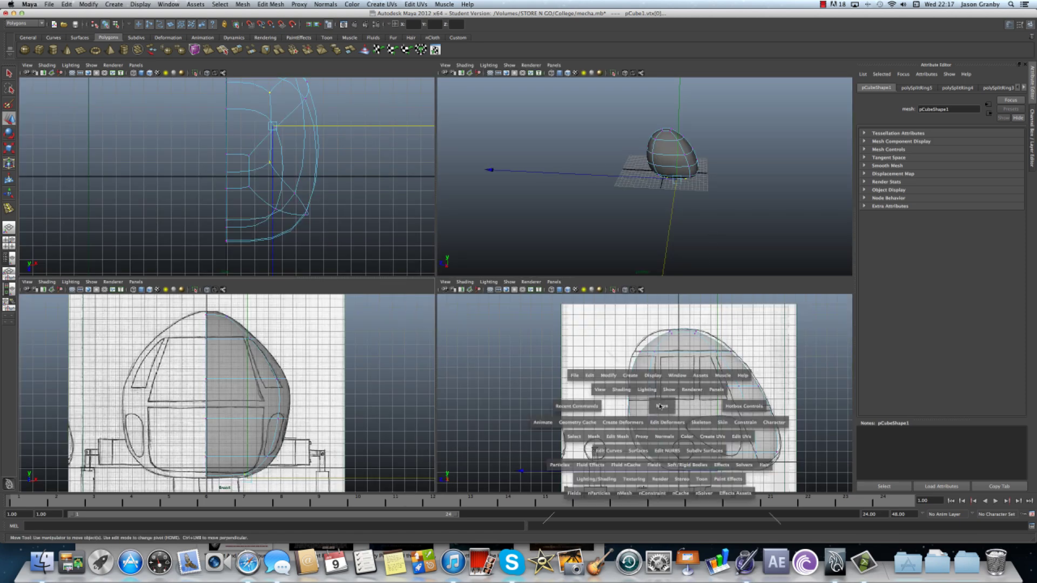
# Move the bottom-edge and lower-right corner vertices onto the side sketch's outline.
pyautogui.moveTo(485, 413); pyautogui.dragTo(588, 435)
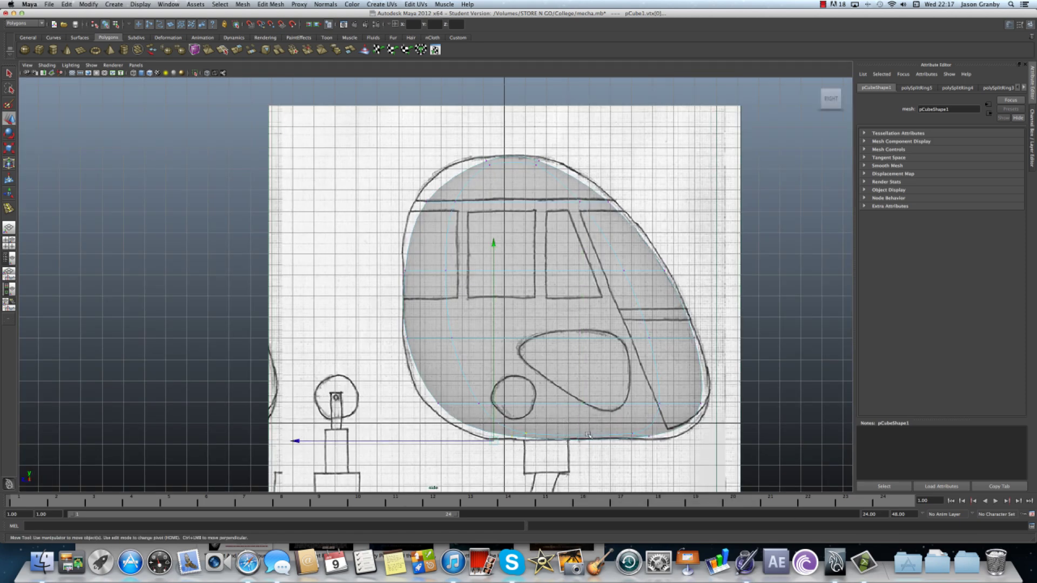
pyautogui.moveTo(400, 442); pyautogui.dragTo(370, 440)
pyautogui.click(659, 443)
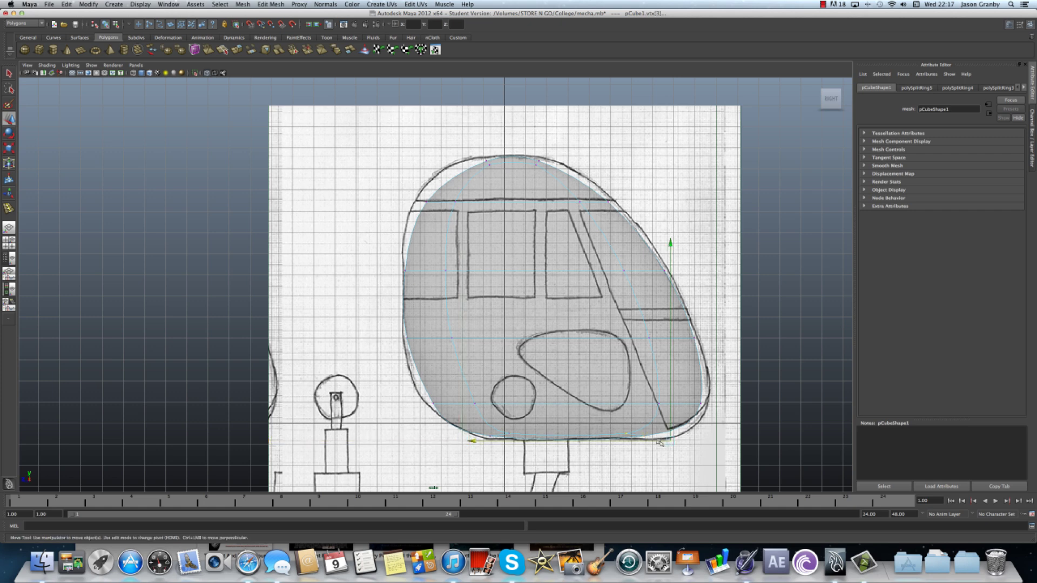
pyautogui.moveTo(602, 441); pyautogui.dragTo(628, 444)
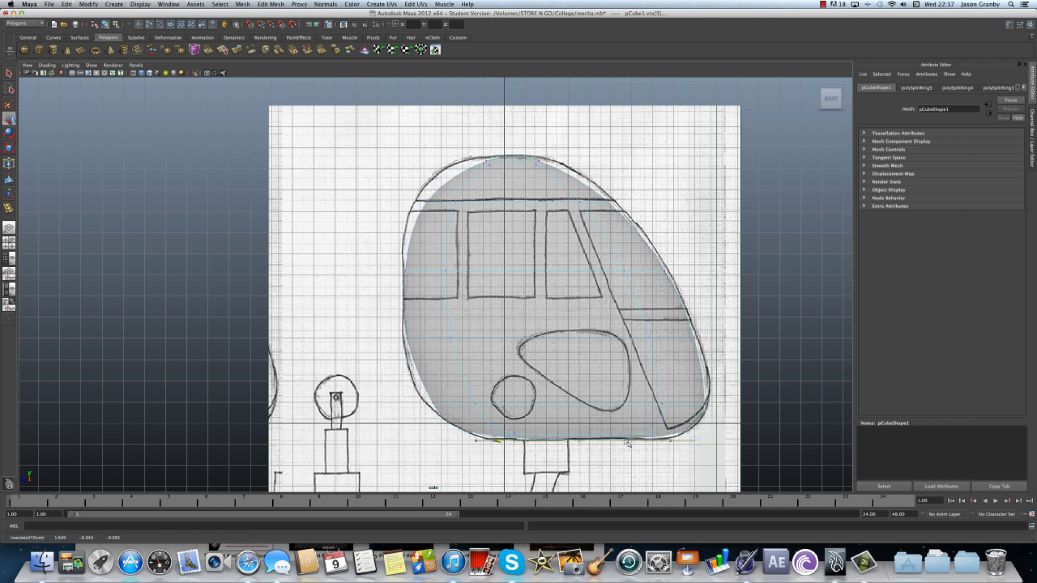
pyautogui.moveTo(651, 381); pyautogui.dragTo(713, 414)
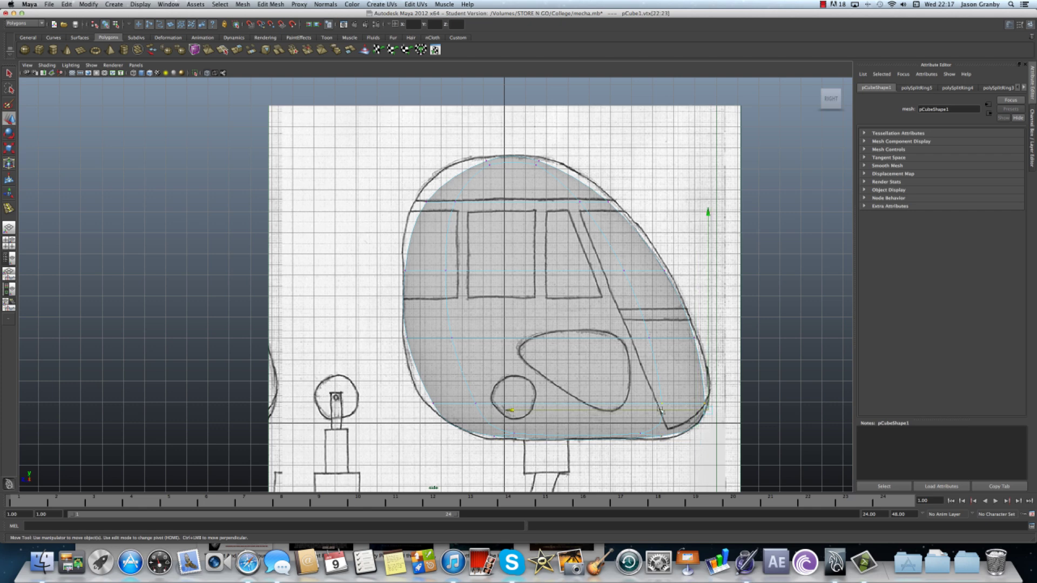
pyautogui.moveTo(636, 411); pyautogui.dragTo(638, 411)
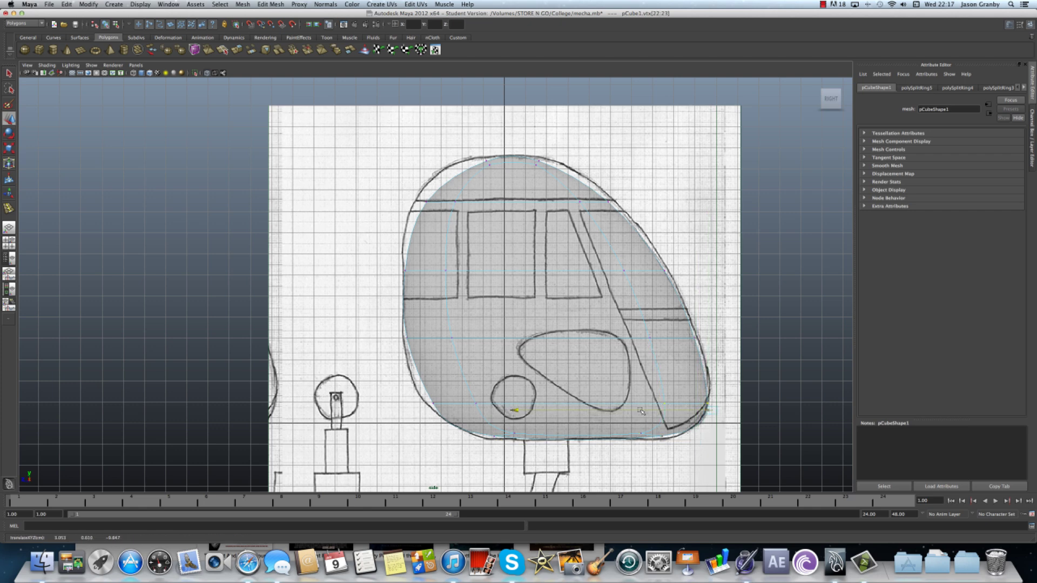
# Fit the right-edge and upper front vertices to the sketch's front outline.
pyautogui.moveTo(709, 330); pyautogui.dragTo(641, 342)
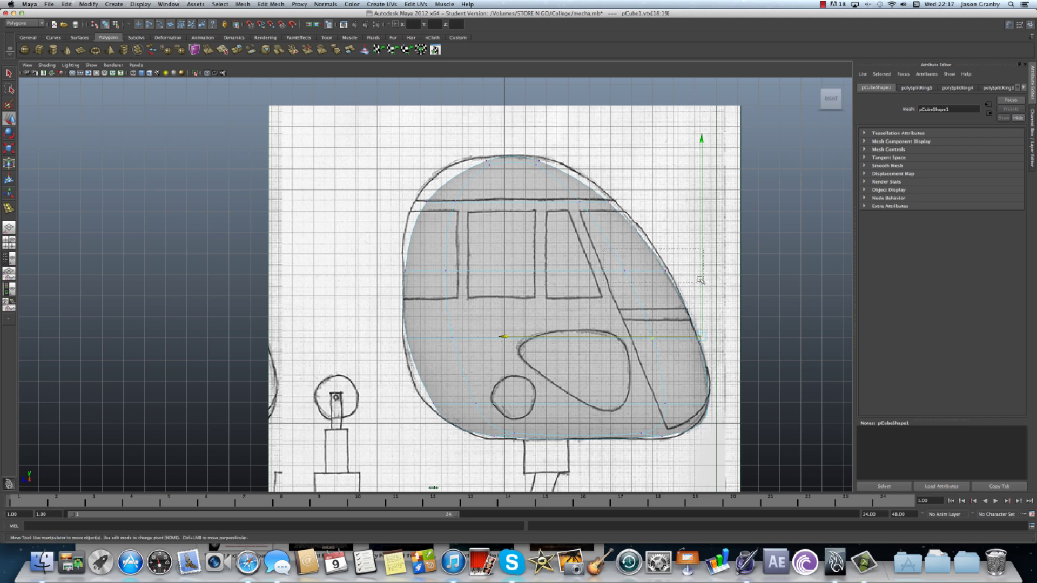
pyautogui.moveTo(683, 254); pyautogui.dragTo(606, 269)
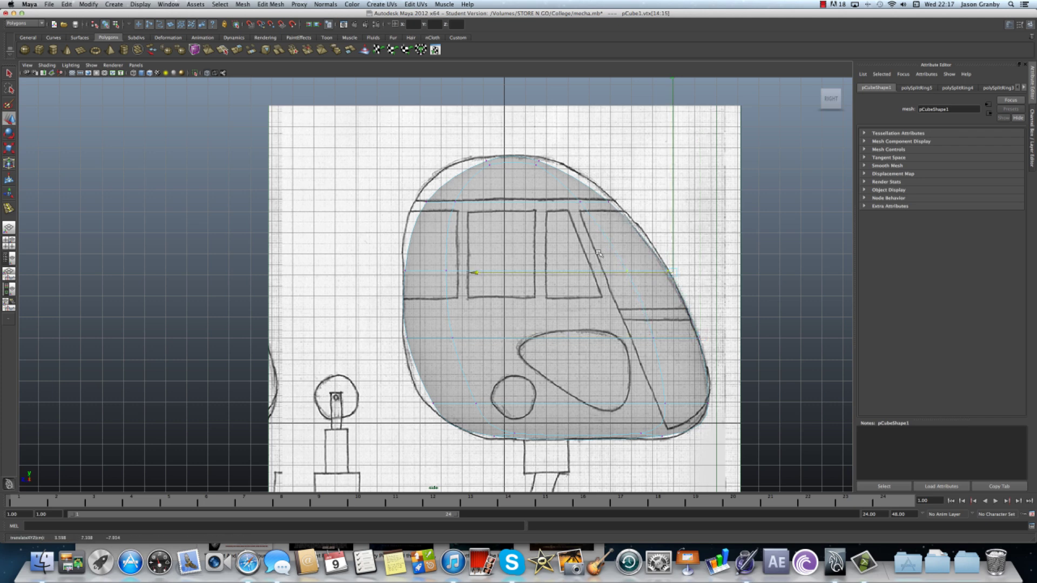
pyautogui.moveTo(558, 194); pyautogui.dragTo(629, 217)
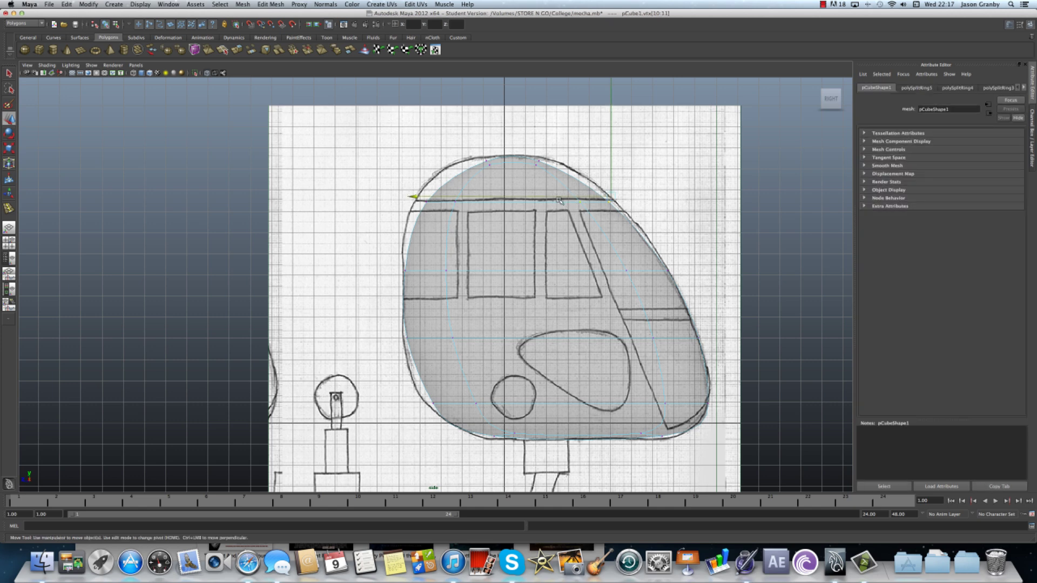
pyautogui.moveTo(559, 198); pyautogui.dragTo(567, 199)
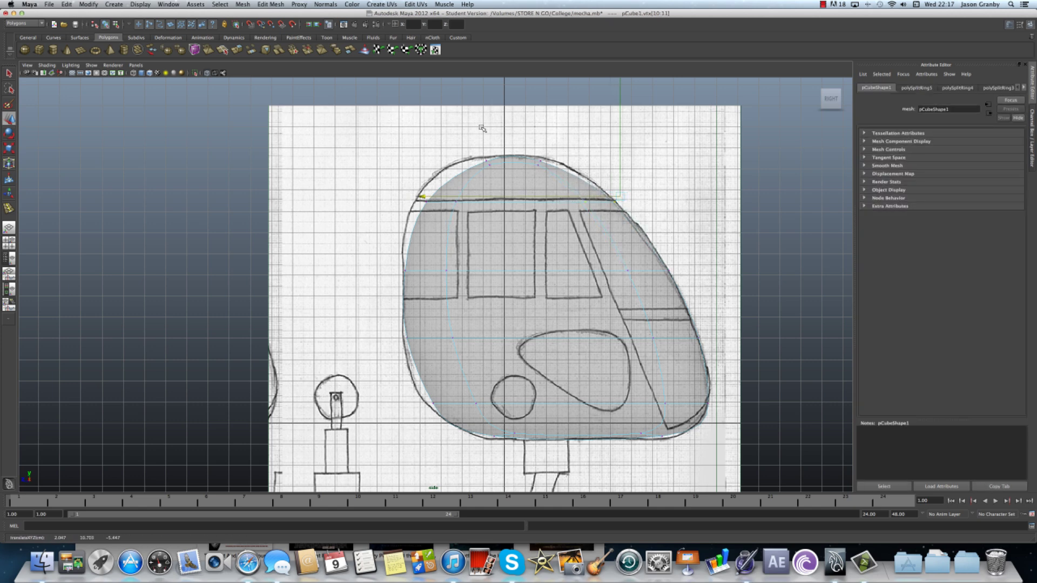
# Align the roof and back-side vertices with the sketch line, then clear the selection.
pyautogui.moveTo(561, 135); pyautogui.dragTo(427, 154)
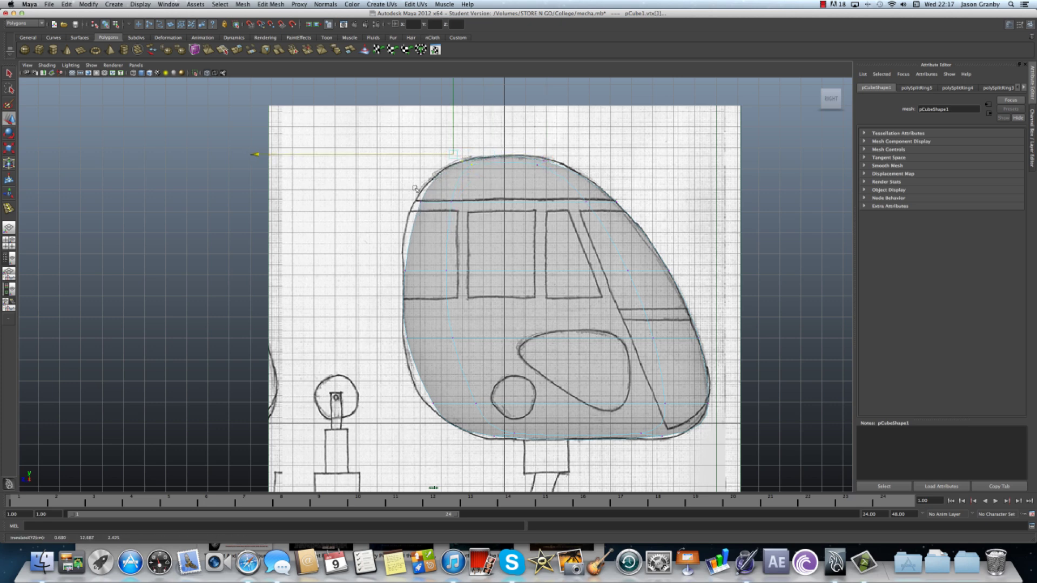
pyautogui.moveTo(559, 152); pyautogui.dragTo(520, 155)
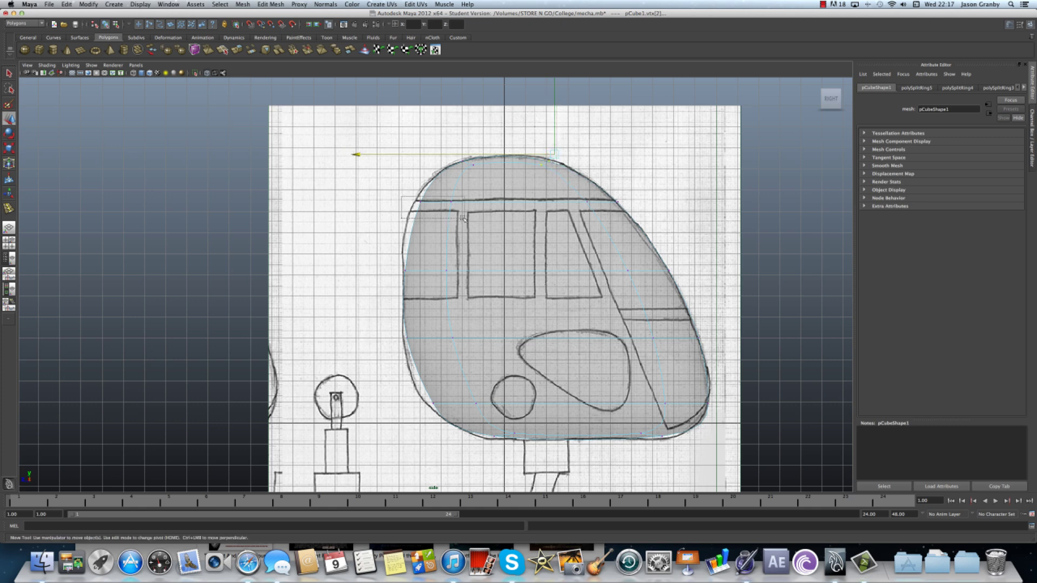
pyautogui.moveTo(408, 189); pyautogui.dragTo(392, 221)
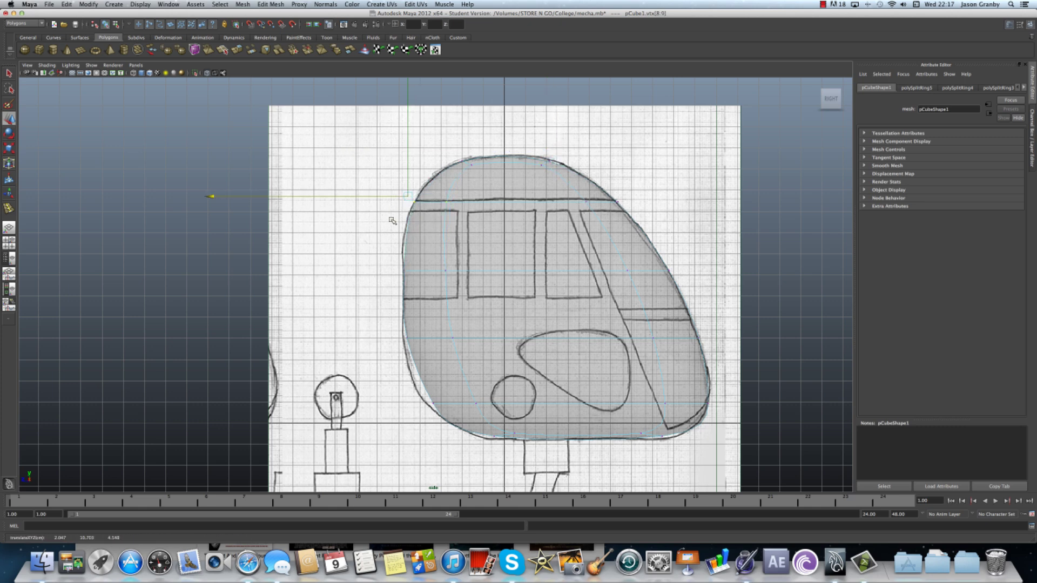
pyautogui.moveTo(382, 321); pyautogui.dragTo(481, 351)
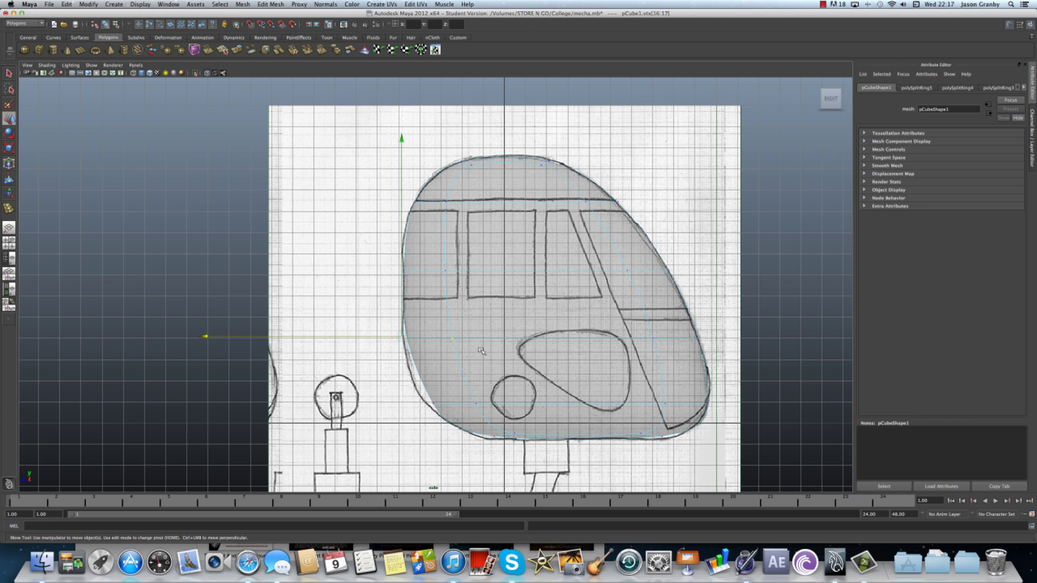
pyautogui.moveTo(383, 337); pyautogui.dragTo(444, 419)
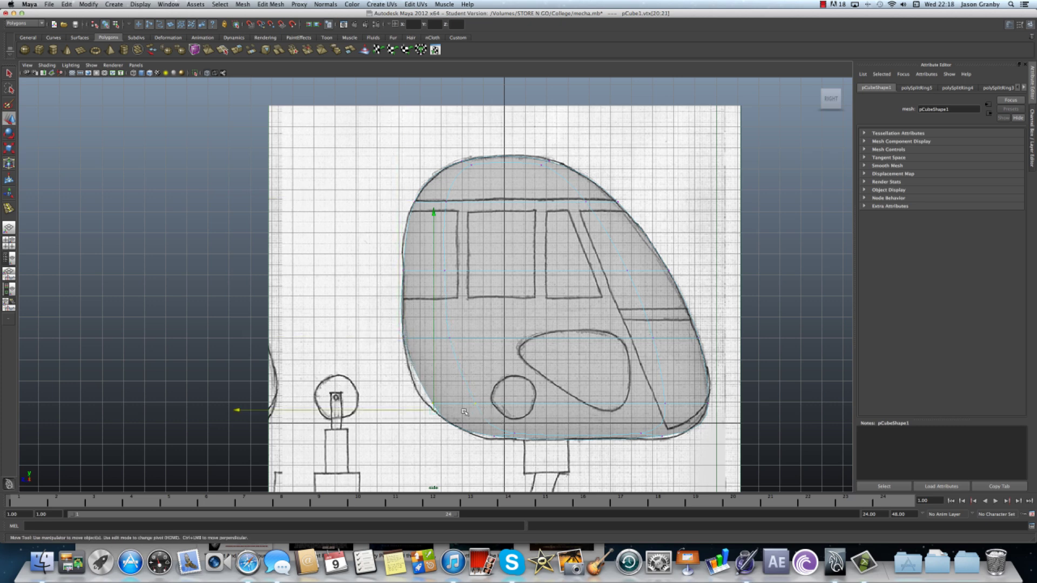
pyautogui.moveTo(379, 403); pyautogui.dragTo(372, 407)
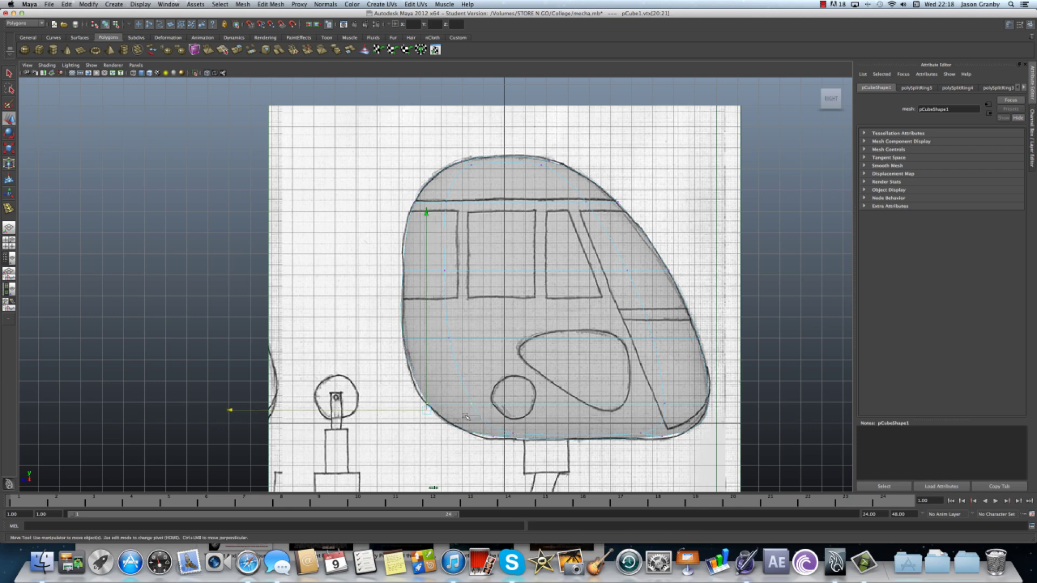
pyautogui.click(463, 418)
# Return the cockpit body to Object Mode and orbit it in the perspective view.
pyautogui.press('space')
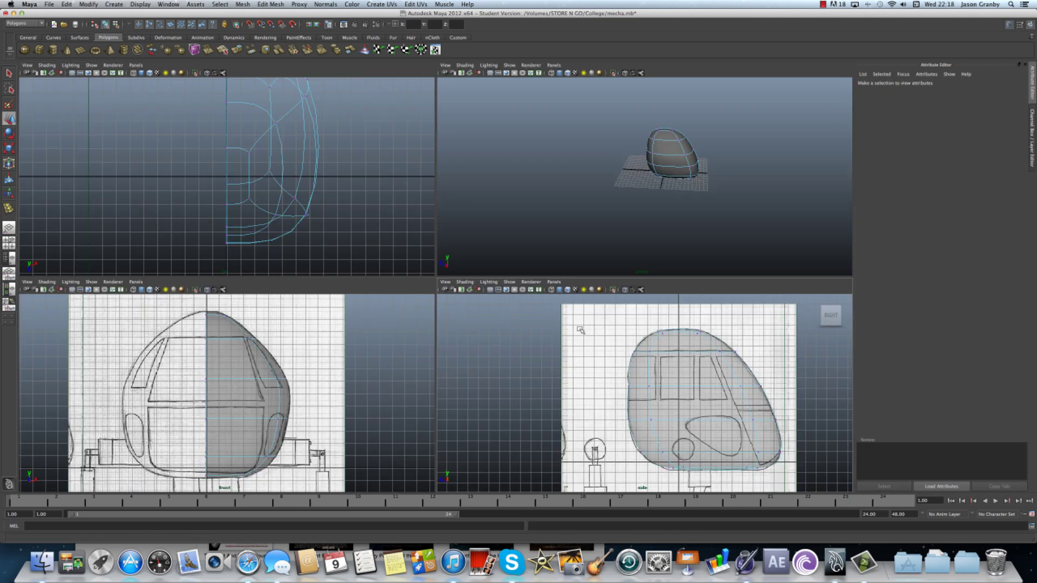
pyautogui.moveTo(675, 165); pyautogui.dragTo(702, 151, button='right')
pyautogui.press('space')
pyautogui.keyDown('alt'); pyautogui.moveTo(594, 259); pyautogui.dragTo(451, 248); pyautogui.keyUp('alt')
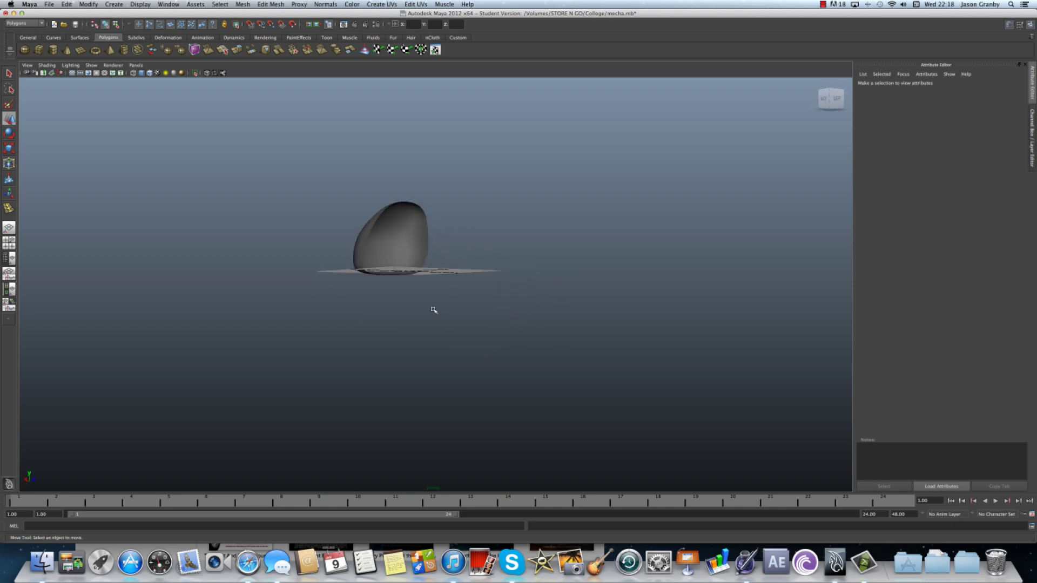
pyautogui.press('space')
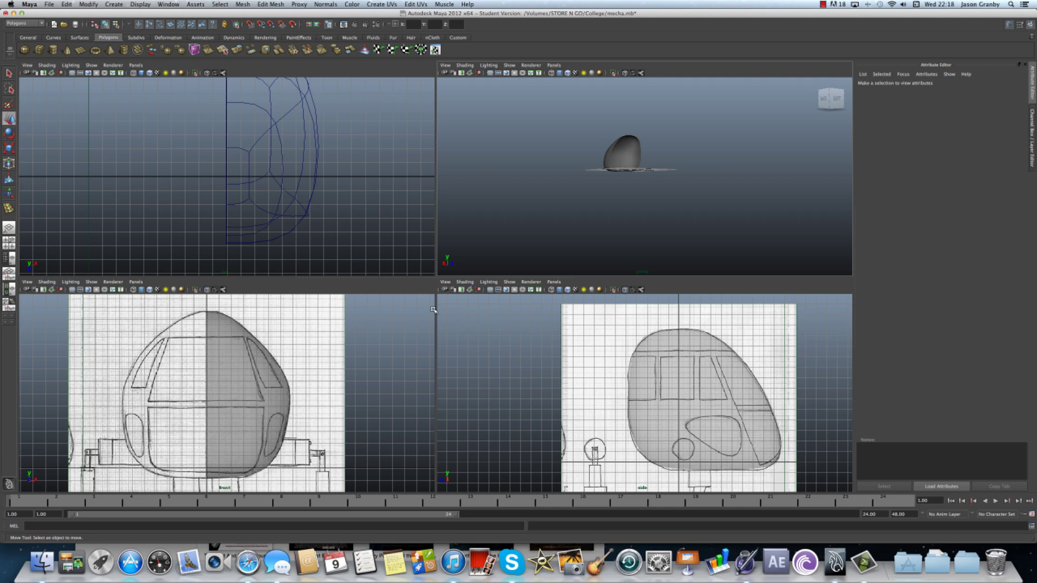
# Maximize the front view and pan down to the reference drawing's legs and feet.
pyautogui.press('space')
pyautogui.scroll(3, 405, 433)
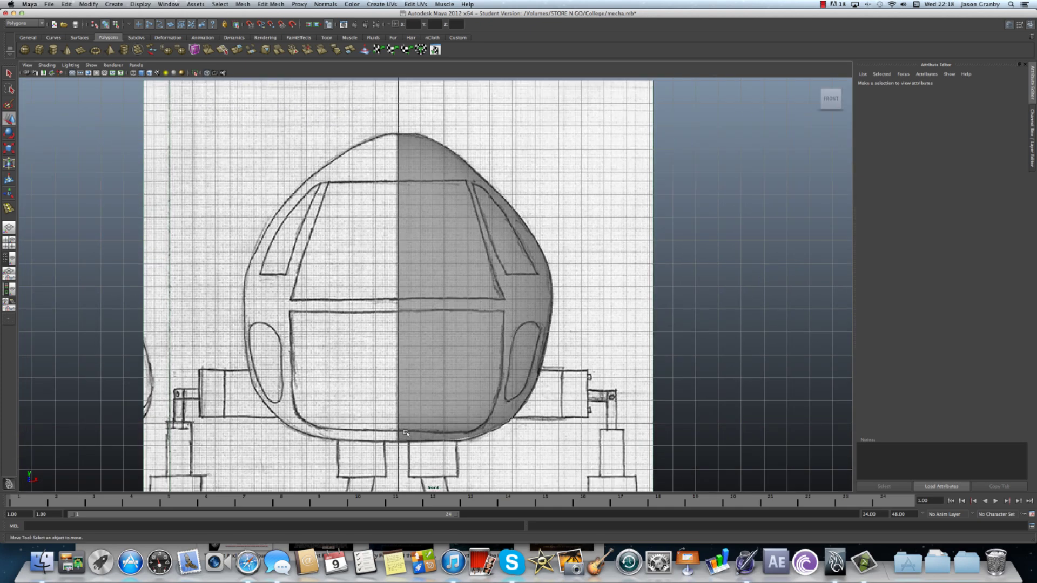
pyautogui.moveTo(406, 434)
pyautogui.keyDown('alt'); pyautogui.mouseDown(button='middle')
pyautogui.moveTo(416, 319)
pyautogui.moveTo(427, 300)
pyautogui.mouseUp(button='middle'); pyautogui.keyUp('alt')
pyautogui.keyDown('alt'); pyautogui.moveTo(456, 382); pyautogui.dragTo(493, 293, button='middle'); pyautogui.keyUp('alt')
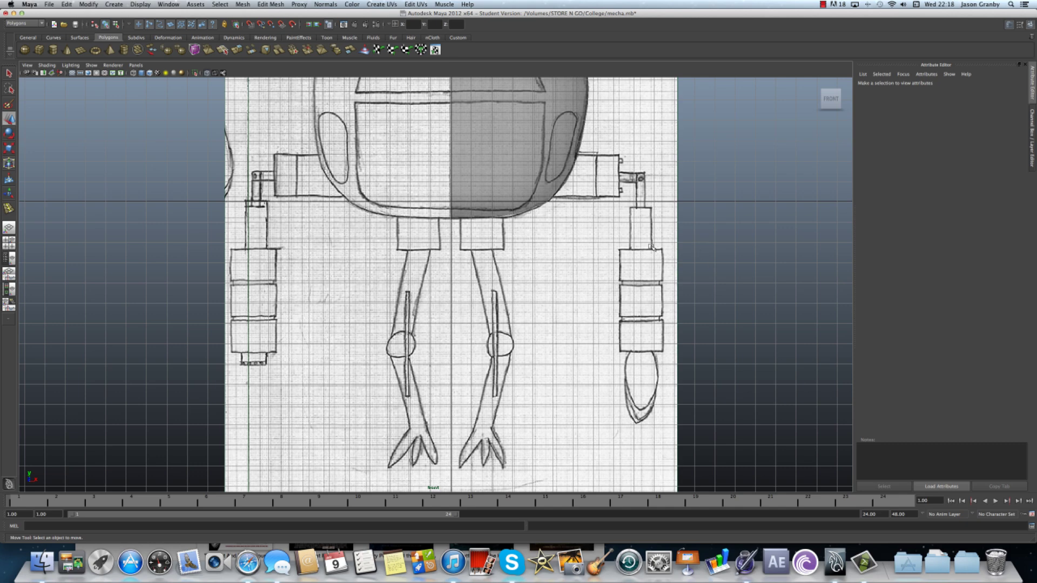
pyautogui.scroll(-3, 640, 317)
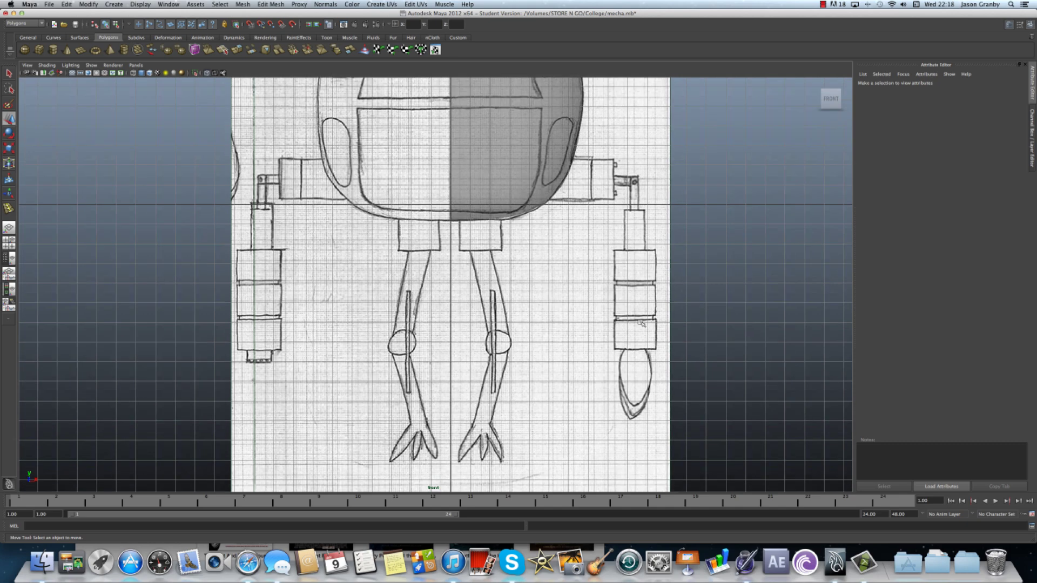
pyautogui.scroll(3, 640, 319)
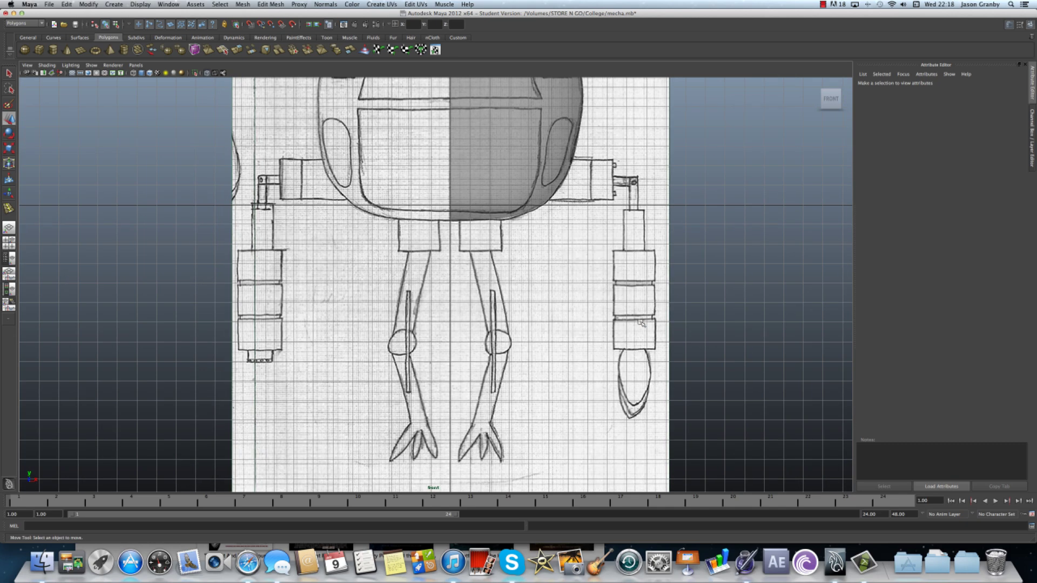
pyautogui.click(822, 5)
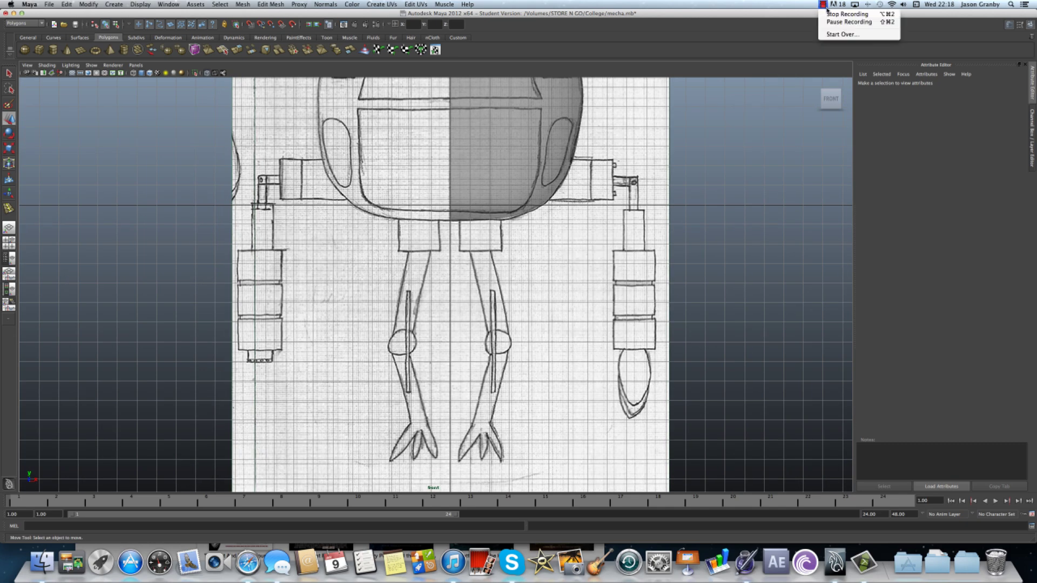